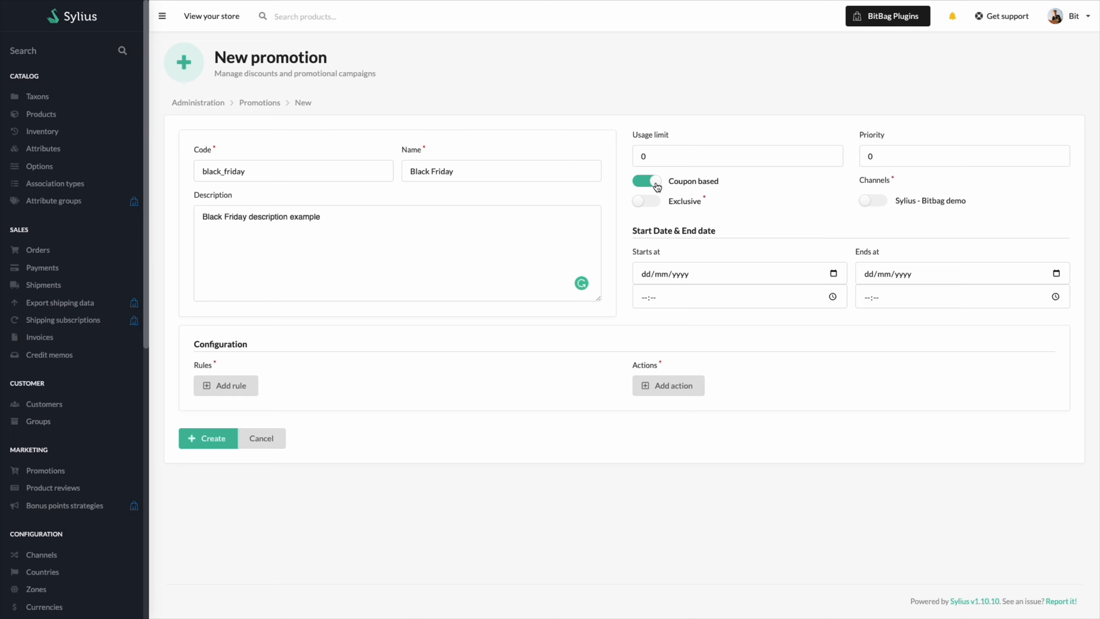
Turn off the coupon-based option for the Black Friday promotion and make the promotion exclusive
left_click(656, 185)
left_click(640, 203)
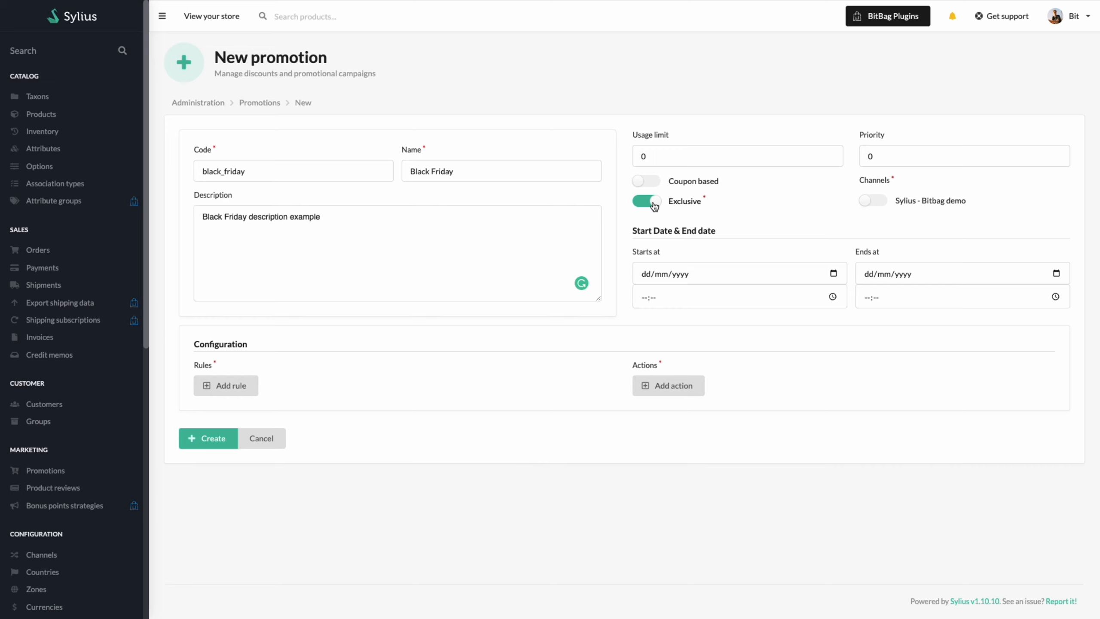
left_click(654, 204)
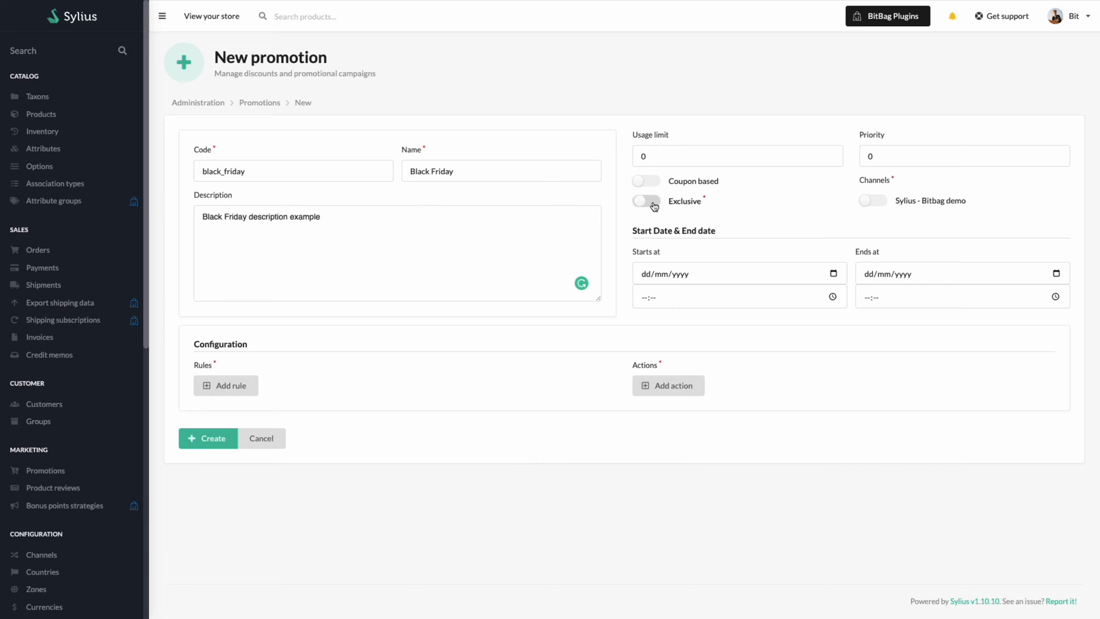
left_click(866, 204)
left_click(865, 205)
left_click(644, 203)
Set the promotion's start to 24/11/2022 at 23:59
left_click(833, 273)
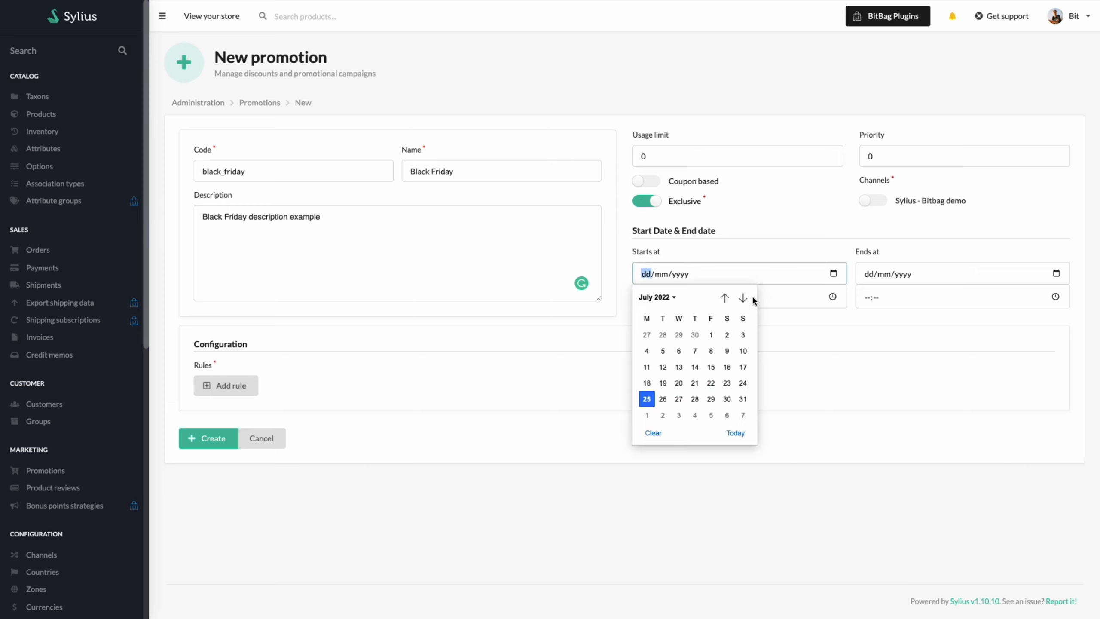
left_click(743, 298)
left_click(743, 298)
left_click(744, 298)
left_click(695, 386)
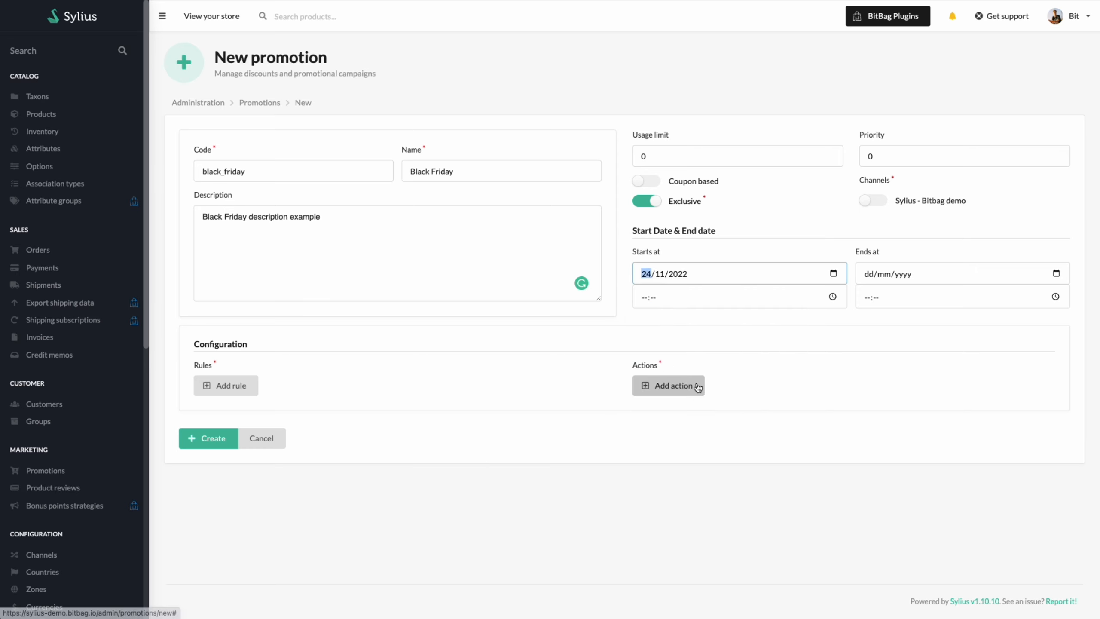
left_click(645, 299)
type("23:")
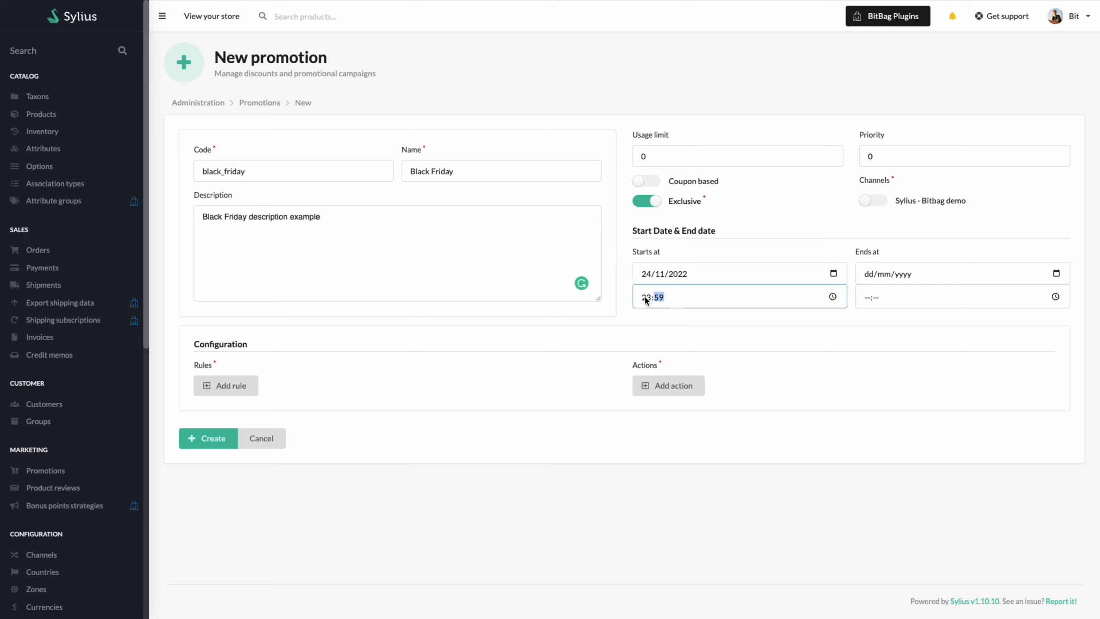
type("59")
left_click(802, 324)
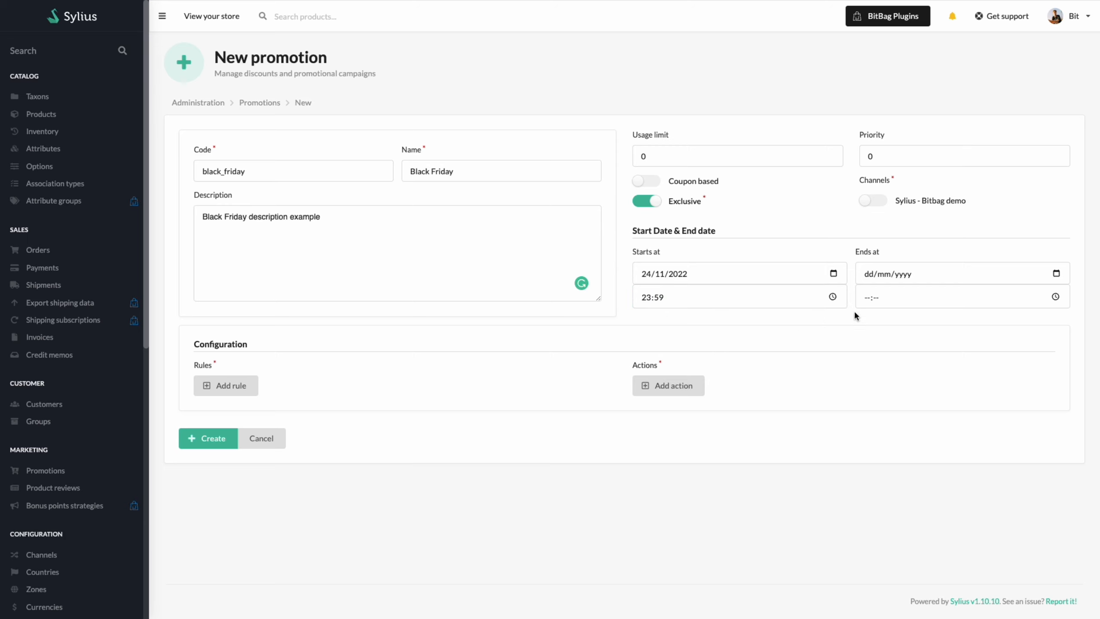
Set the promotion's end to 27/11/2022 at 23:59
left_click(1056, 273)
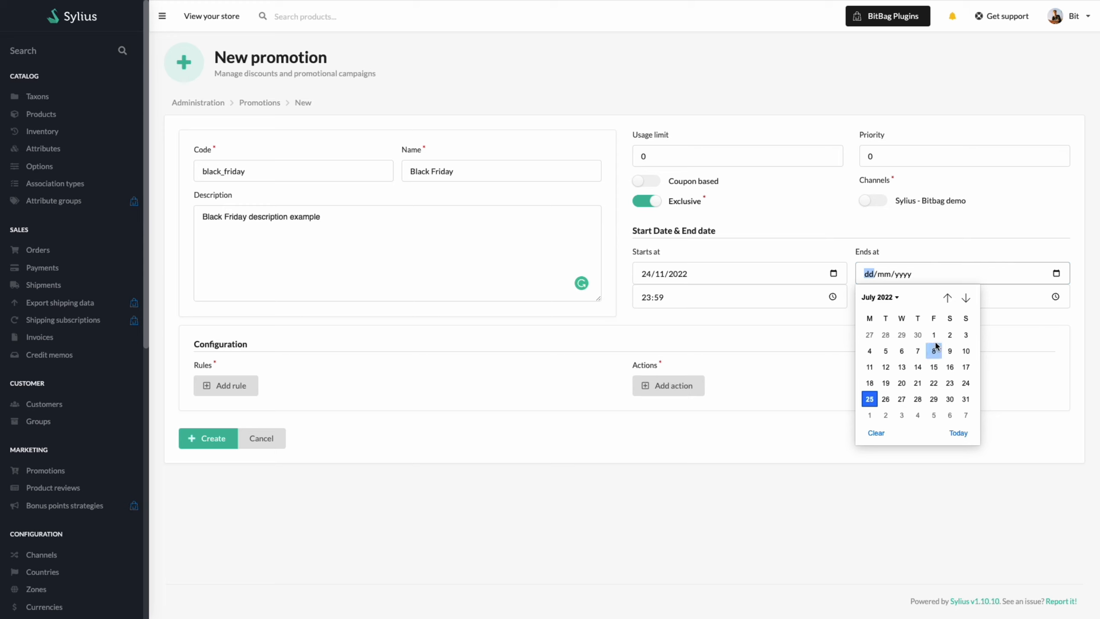
left_click(966, 298)
left_click(966, 298)
left_click(966, 299)
left_click(967, 298)
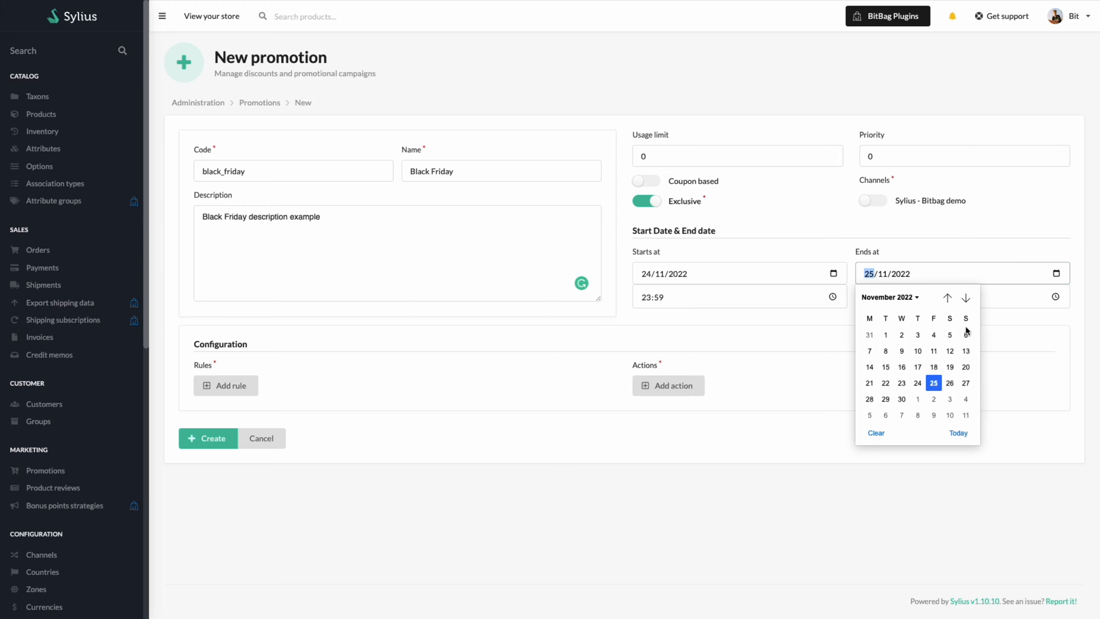
left_click(966, 383)
left_click(868, 298)
type("23:")
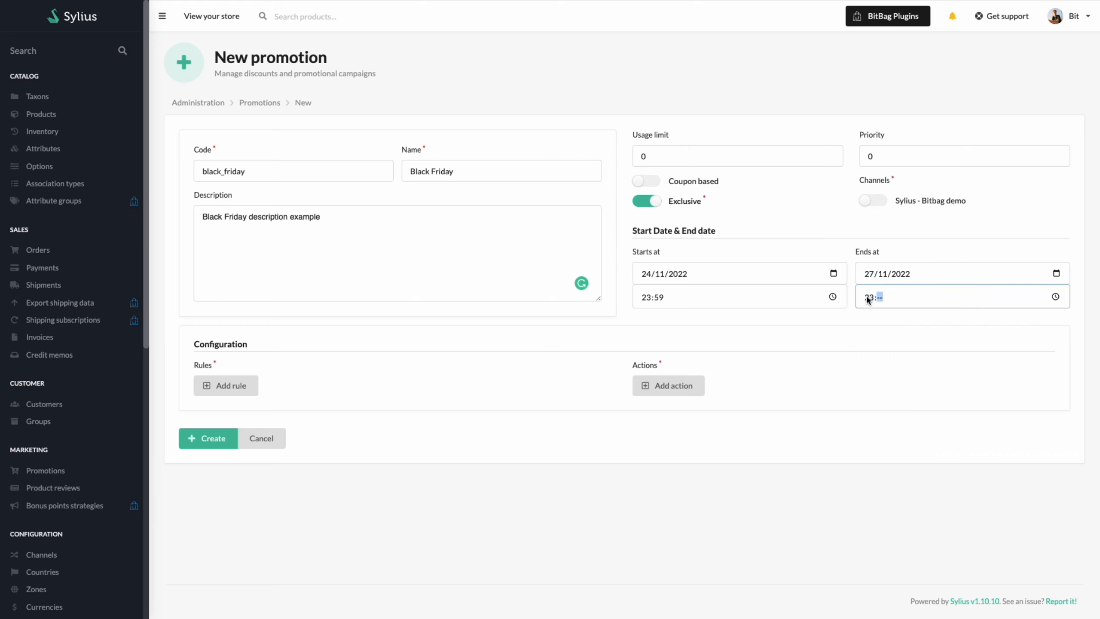
type("59")
left_click(872, 320)
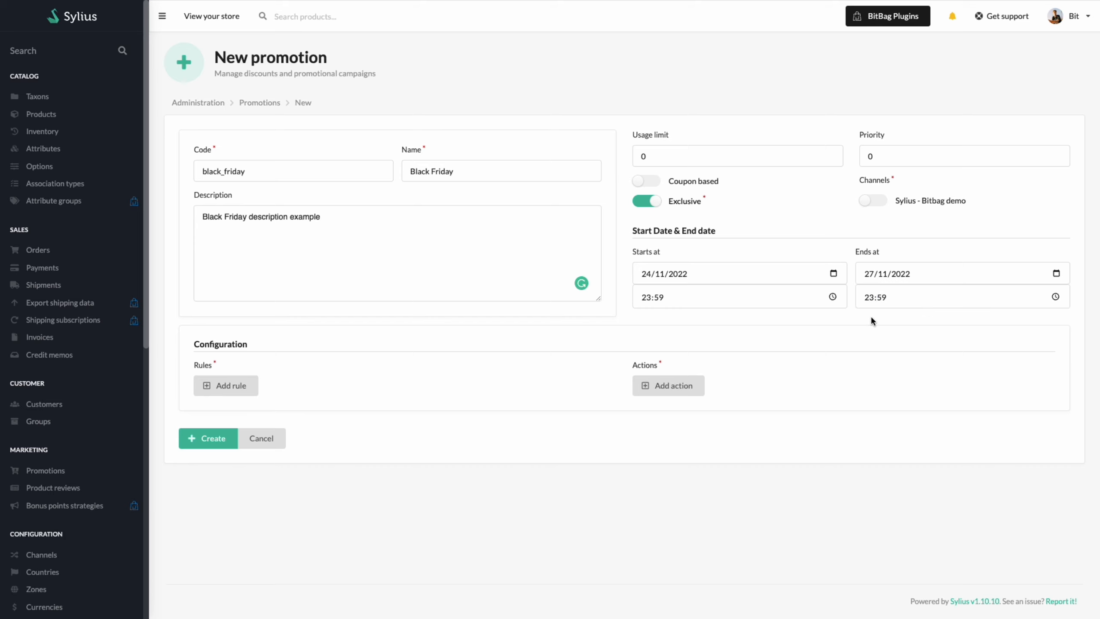
Add a promotion rule of type "Has at least one from taxons" with the taxon Category / T-shirts
left_click(223, 386)
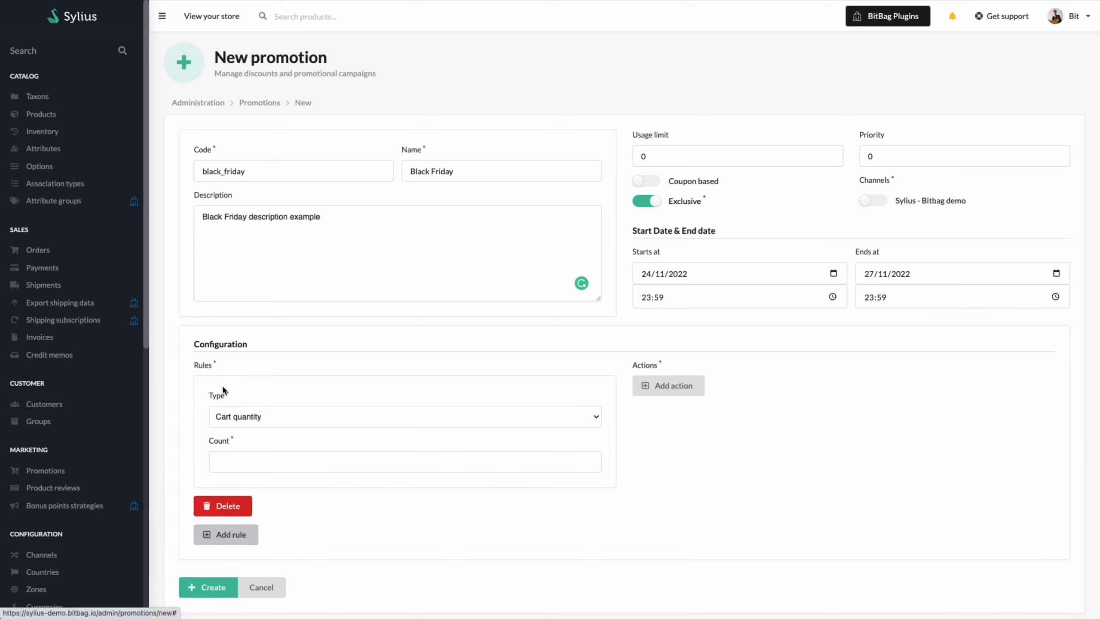
left_click(417, 417)
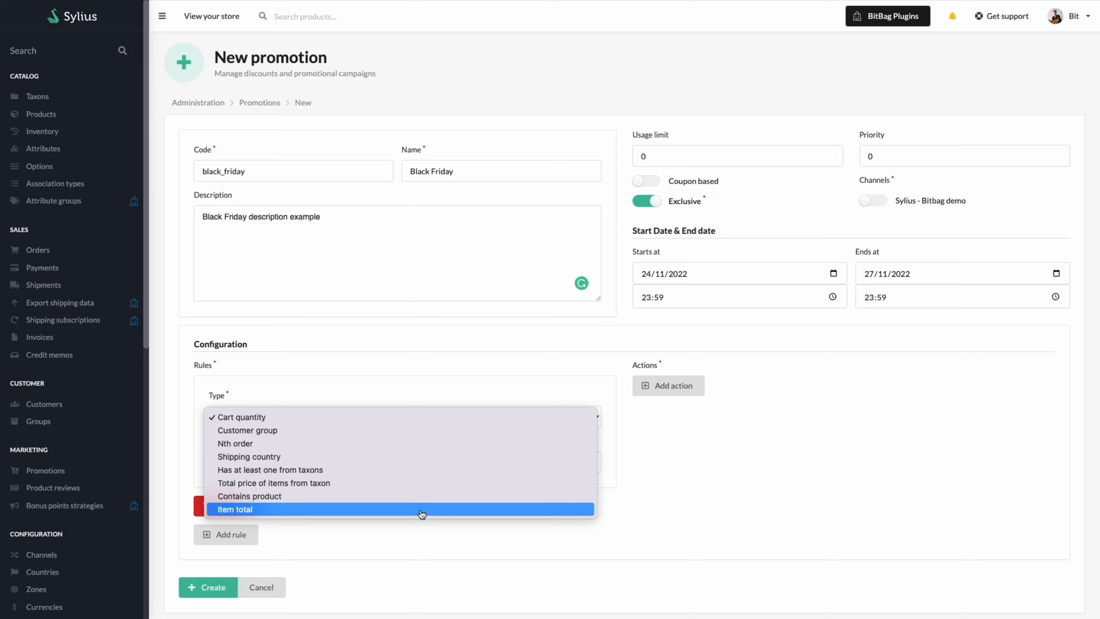
left_click(298, 469)
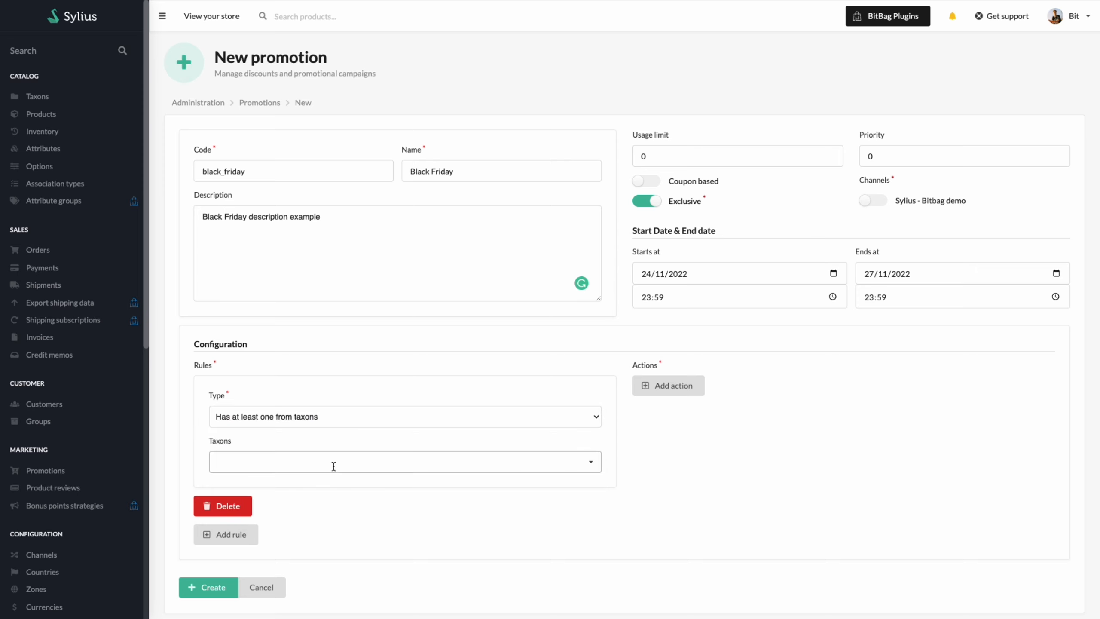
left_click(356, 463)
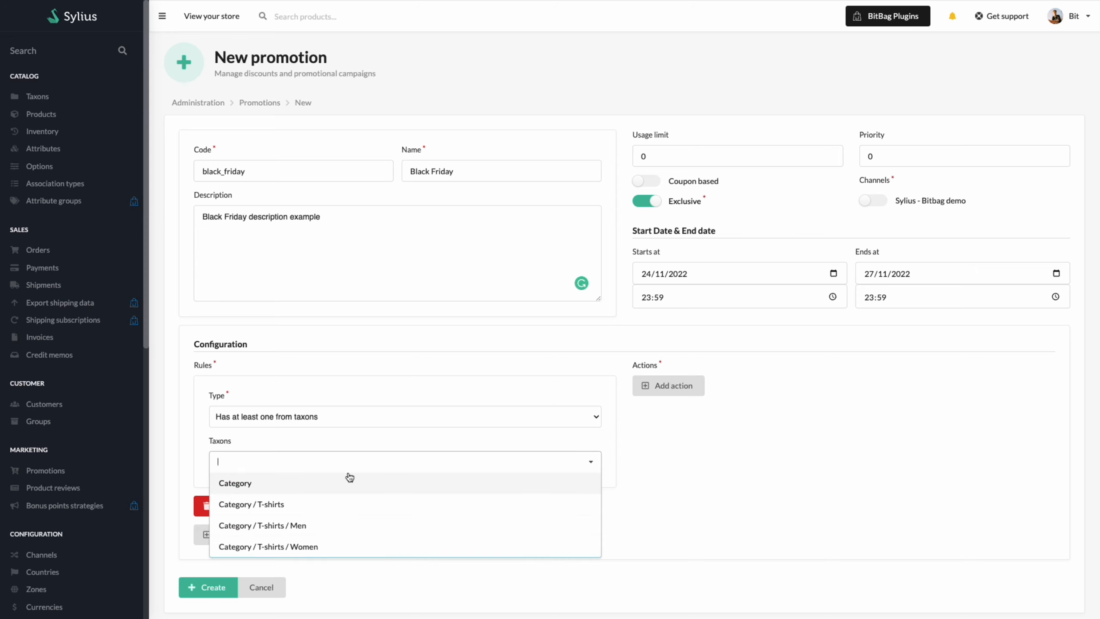
left_click(323, 504)
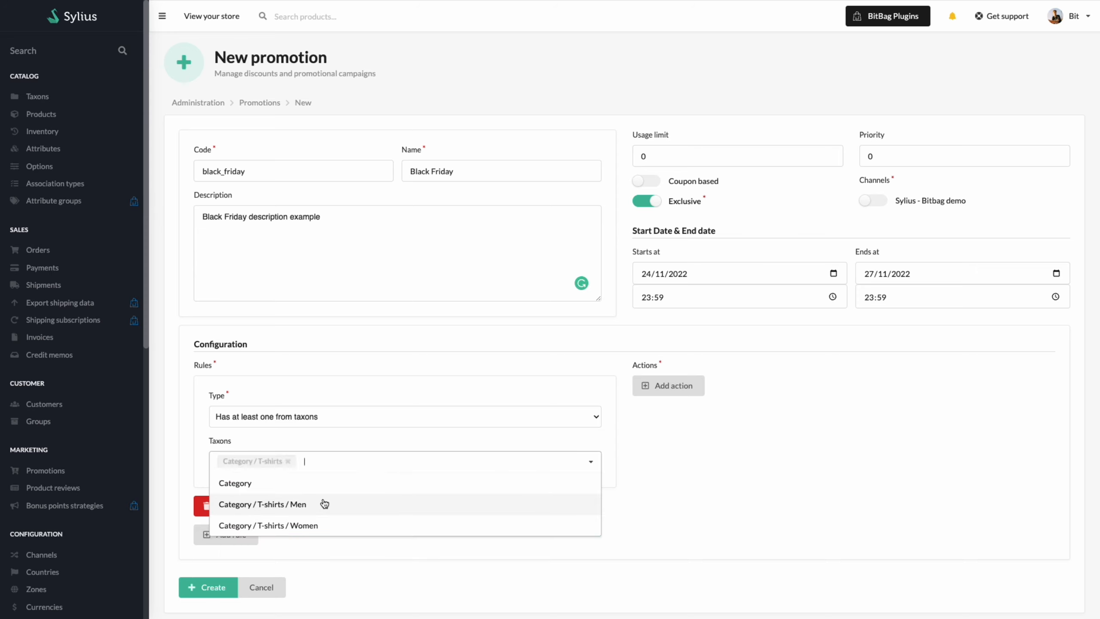
left_click(406, 558)
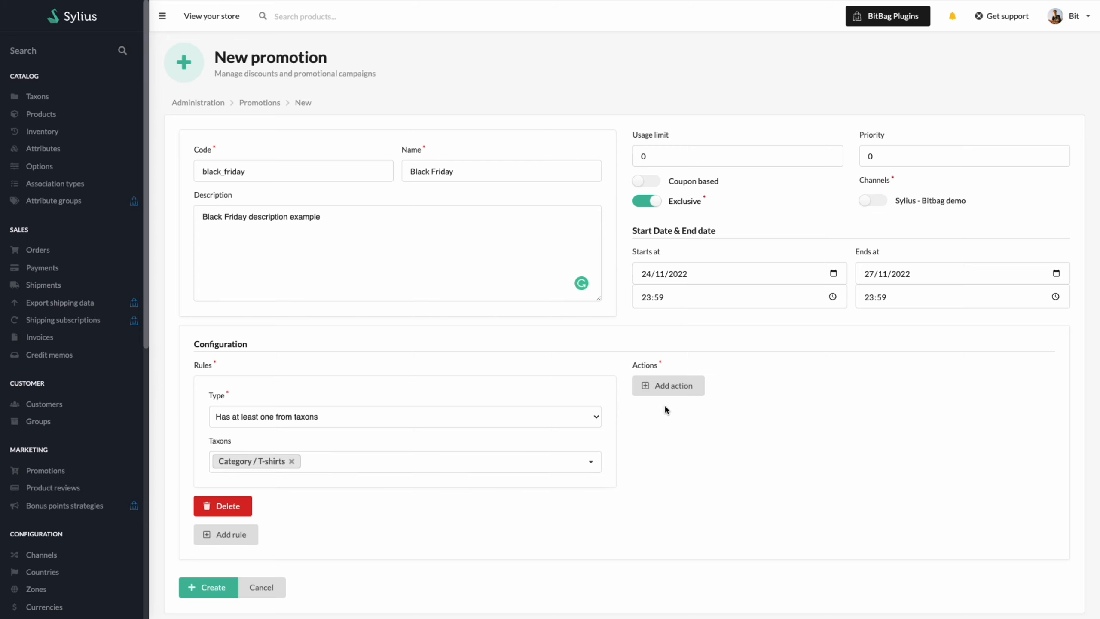
Add an "Order percentage discount" action of 20% and create the promotion
left_click(674, 384)
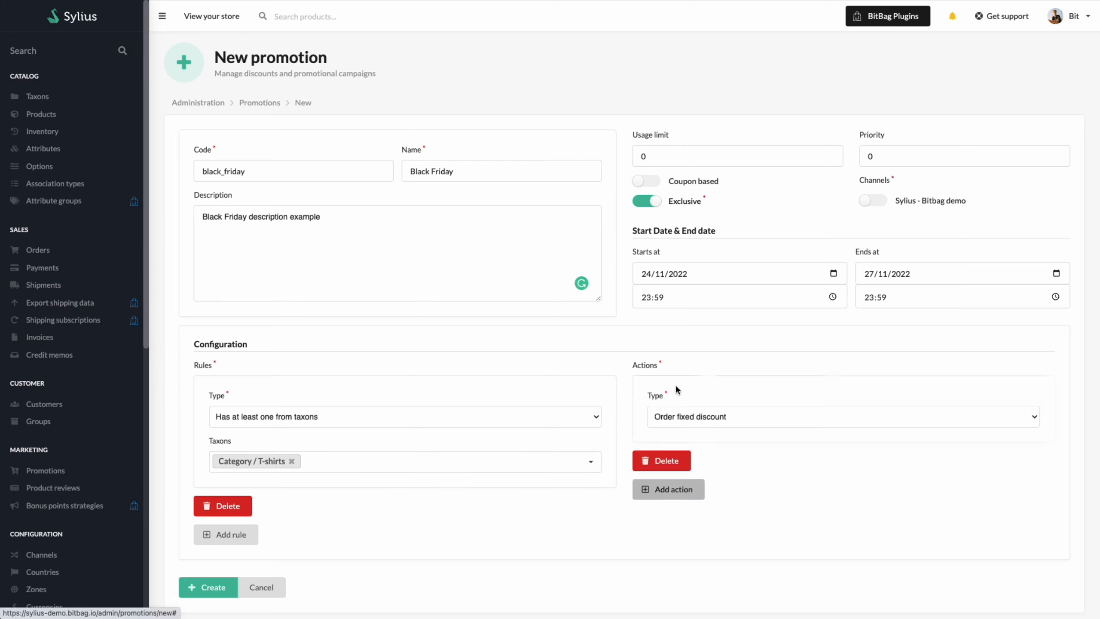
left_click(776, 421)
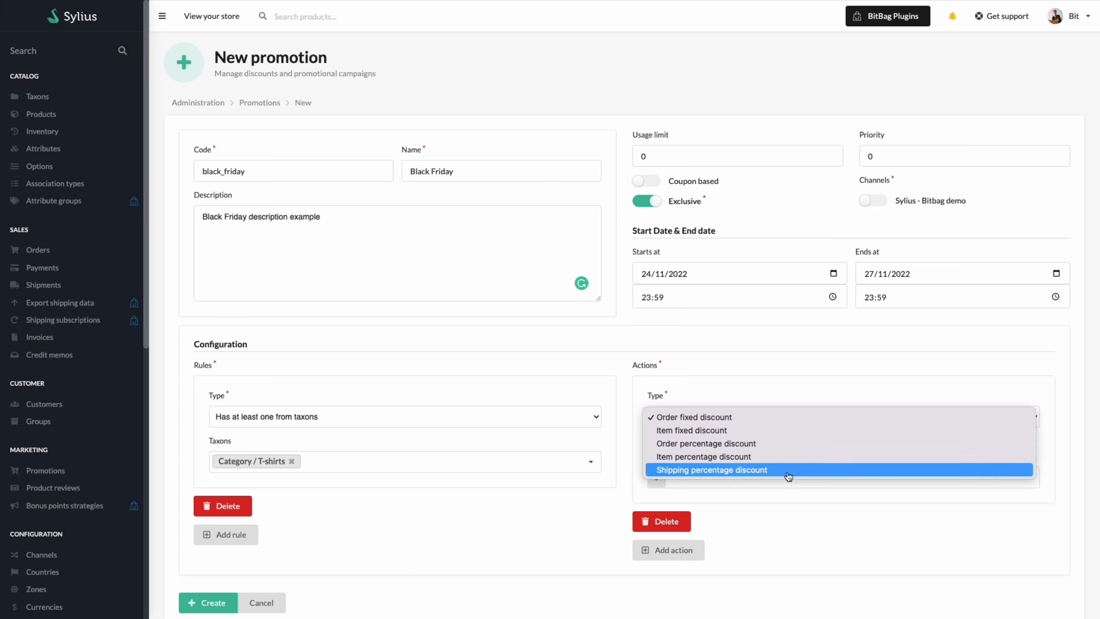
left_click(757, 446)
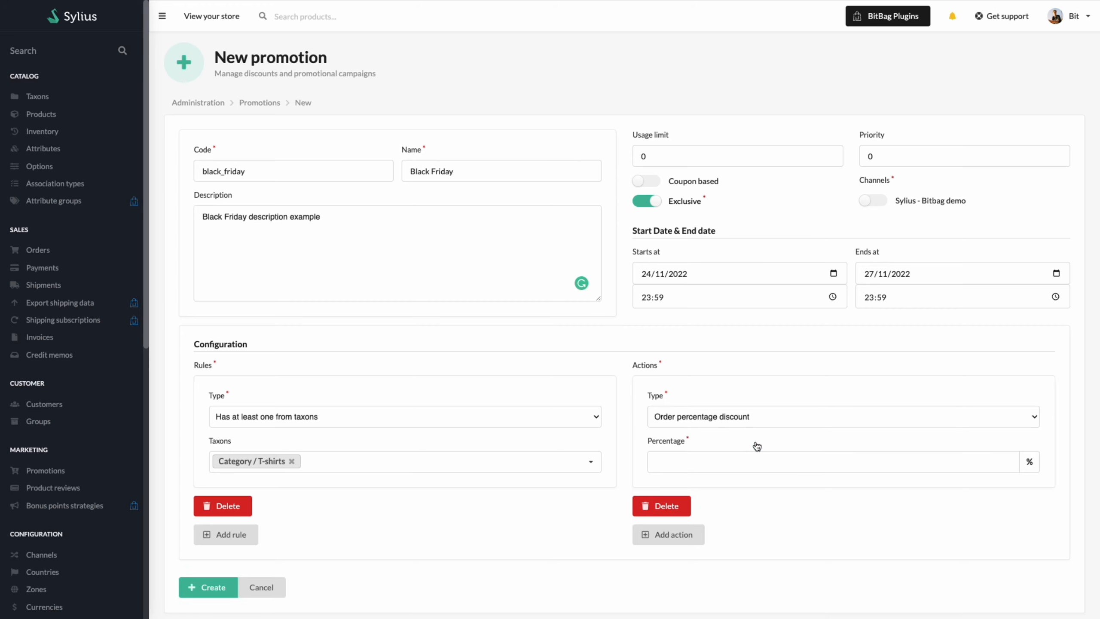
left_click(773, 461)
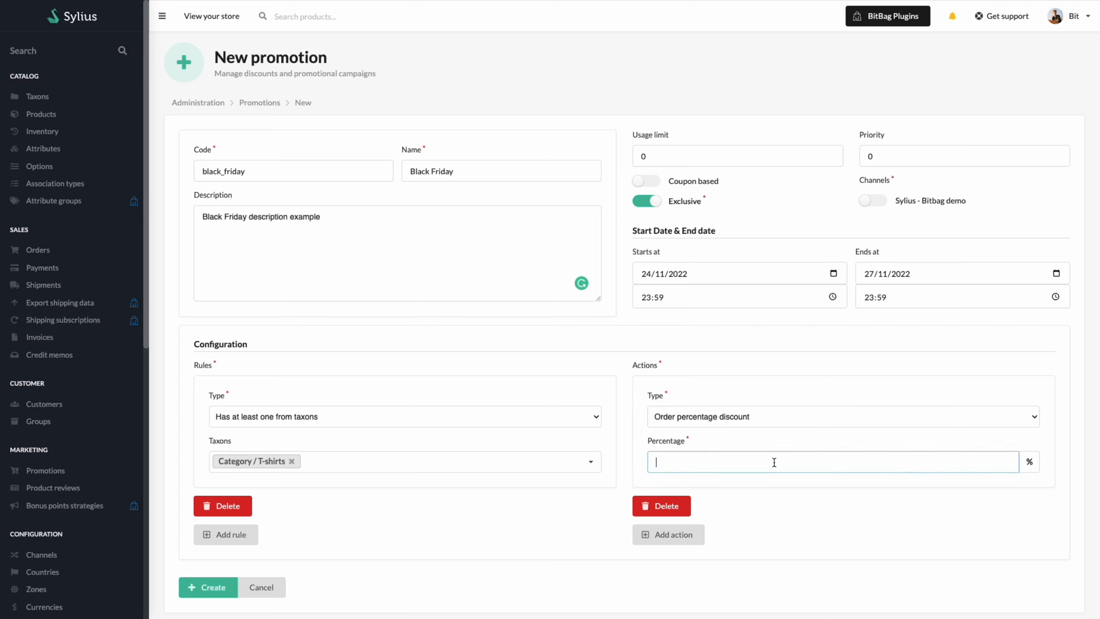
type("20")
left_click(801, 489)
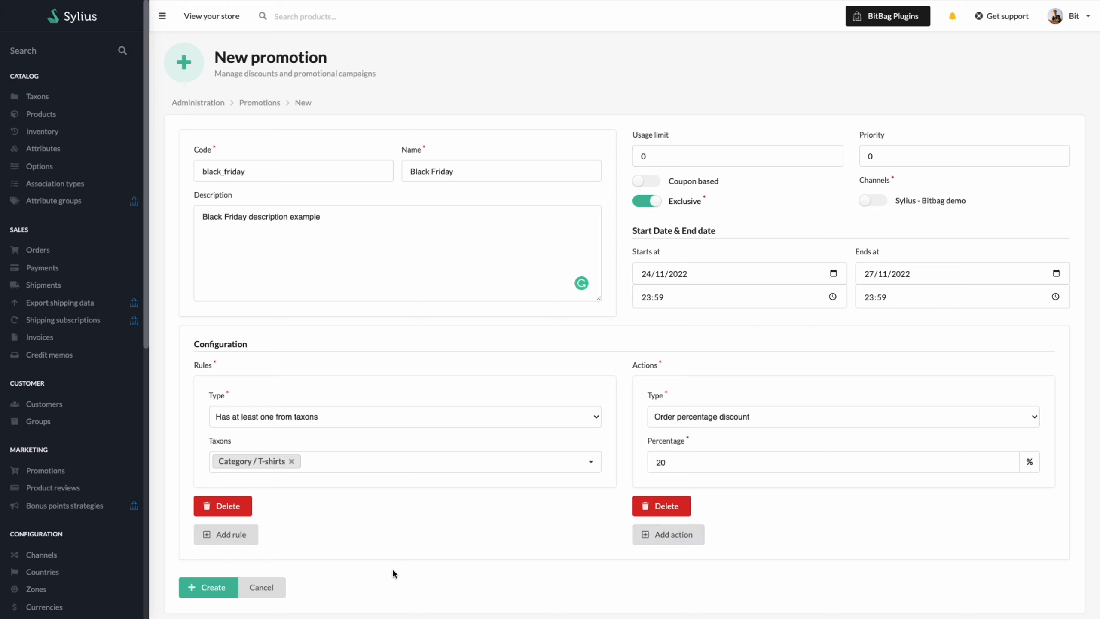
left_click(208, 588)
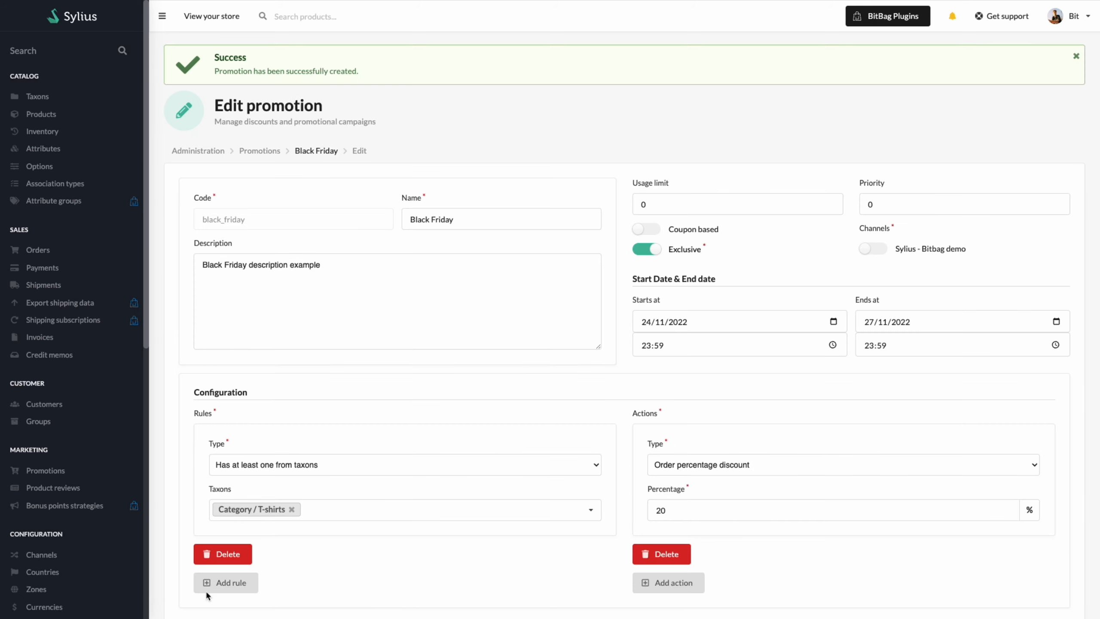
Return to the promotions overview and open the coupon list of the Christmas promotion
left_click(260, 151)
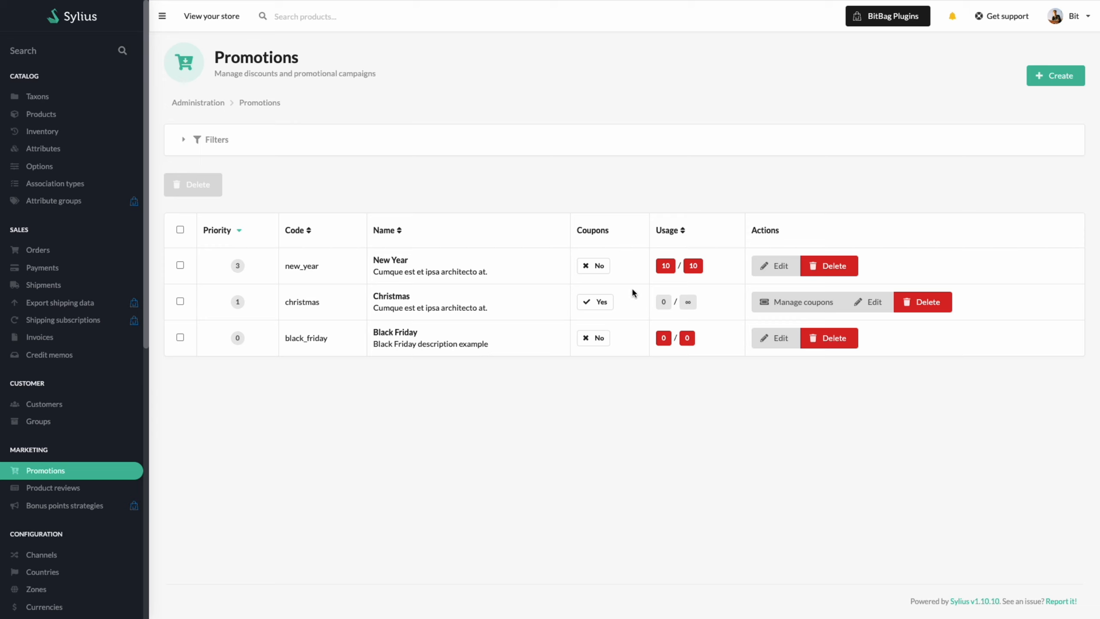
left_click(789, 306)
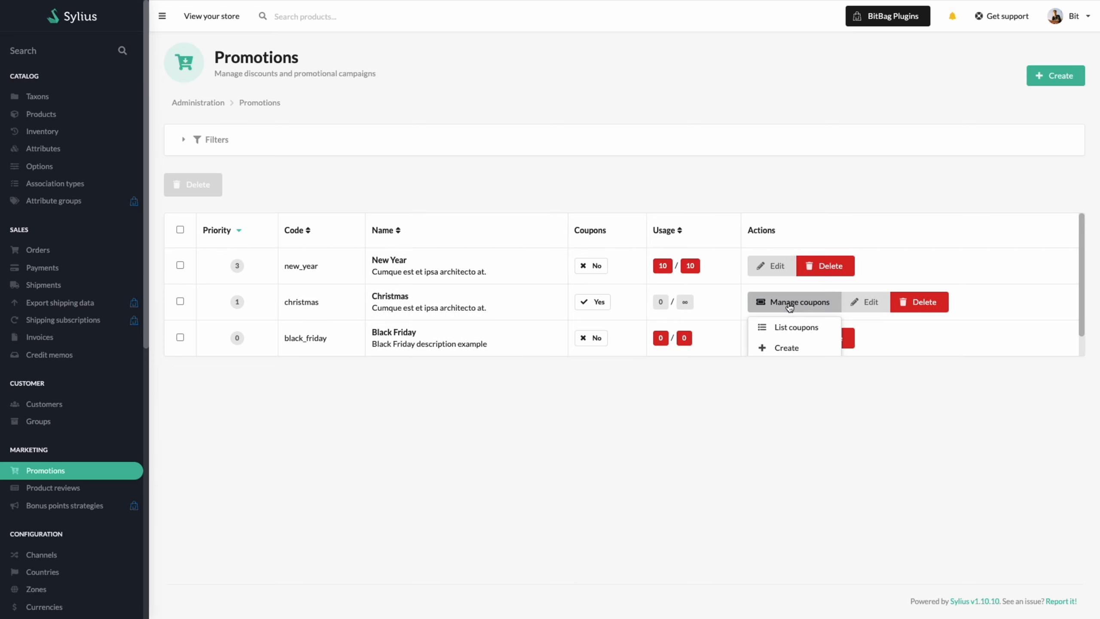
scroll(788, 323, "down", 1)
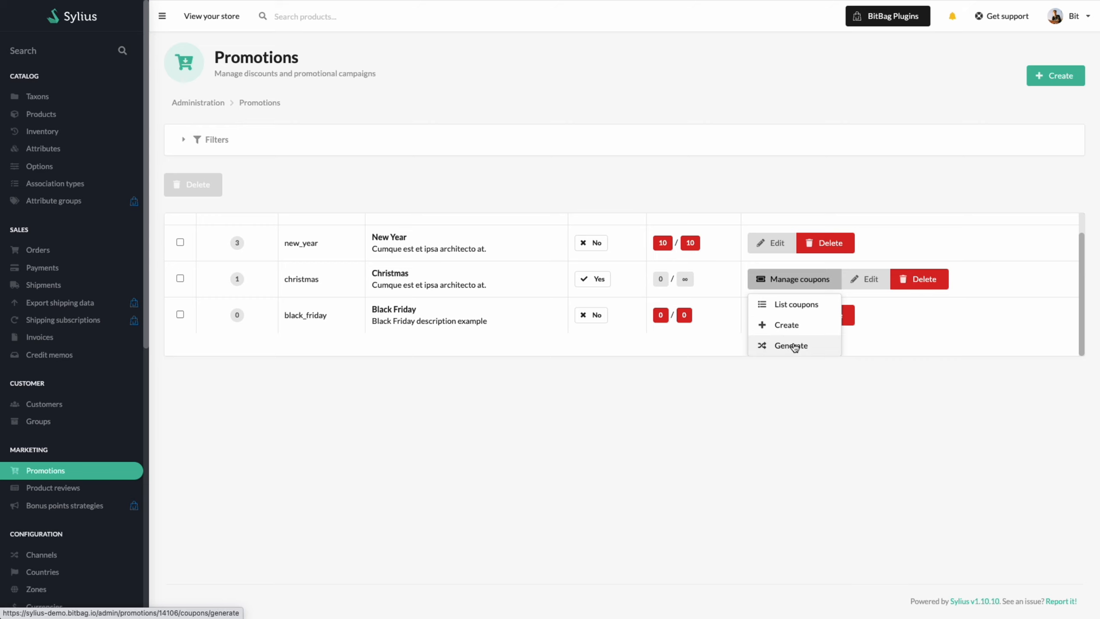
left_click(797, 306)
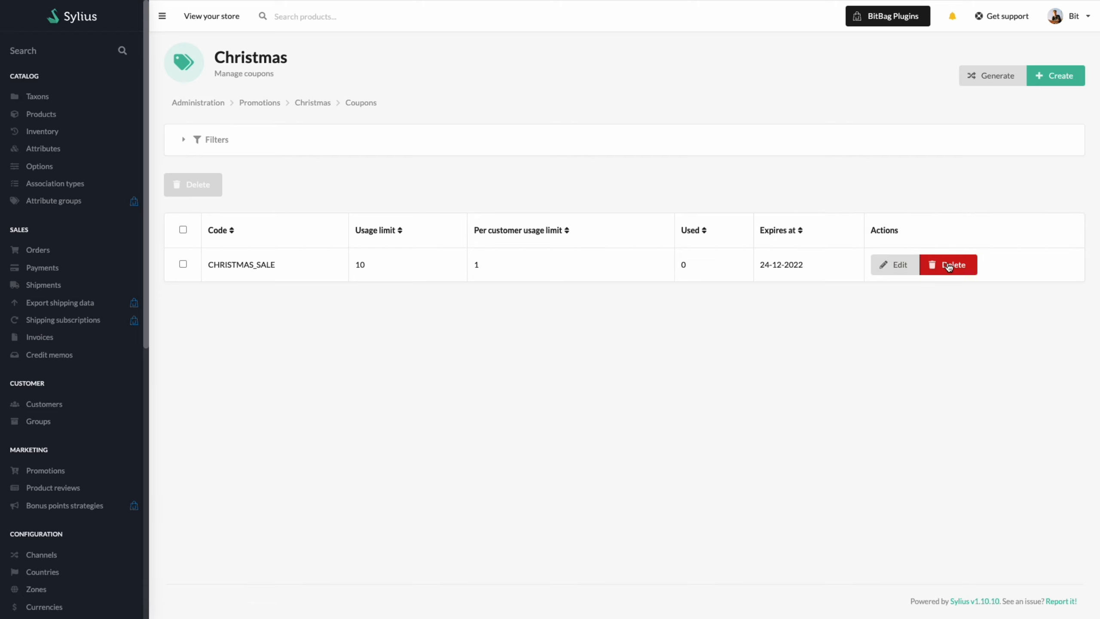
Set the usage limit of the CHRISTMAS_SALE coupon to 8 and save the changes
left_click(898, 266)
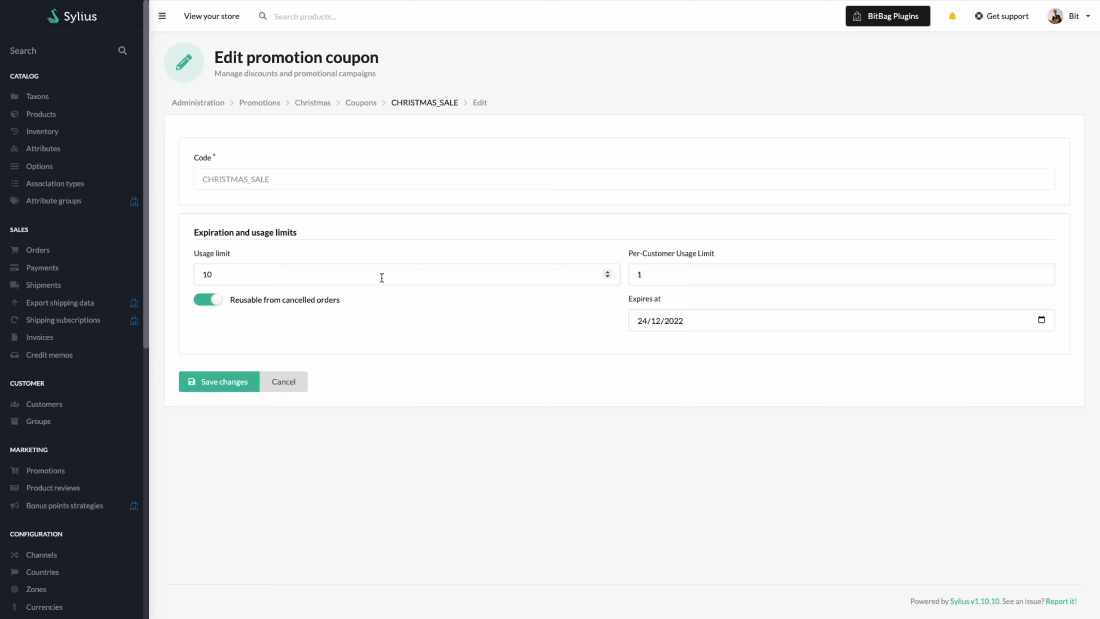
key("BackSpace")
key("BackSpace")
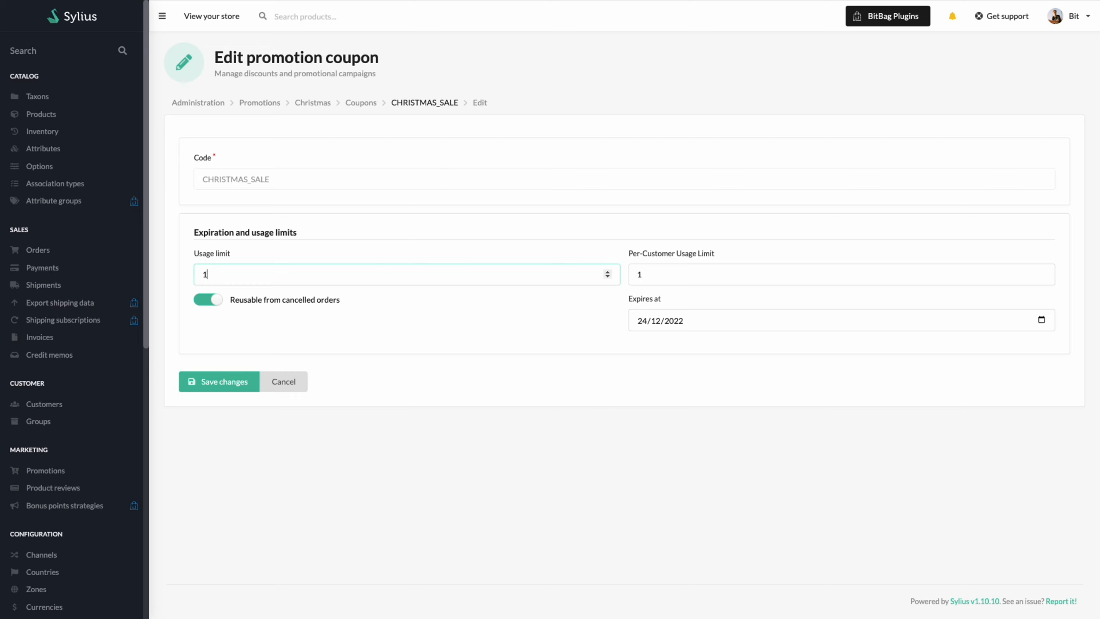
type("8")
left_click(448, 294)
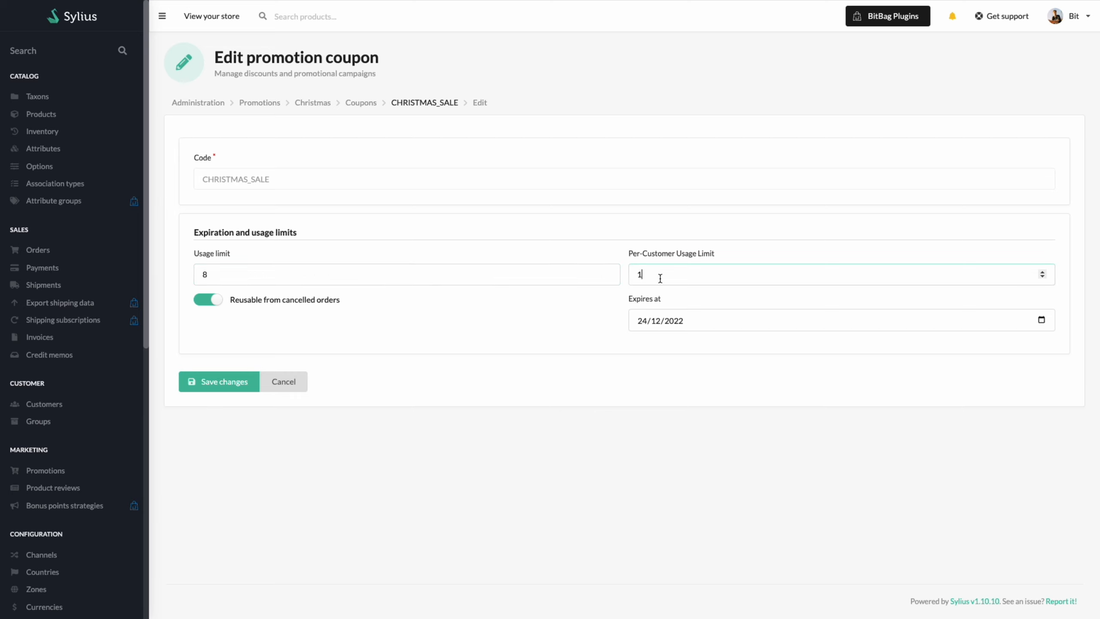
left_click(732, 316)
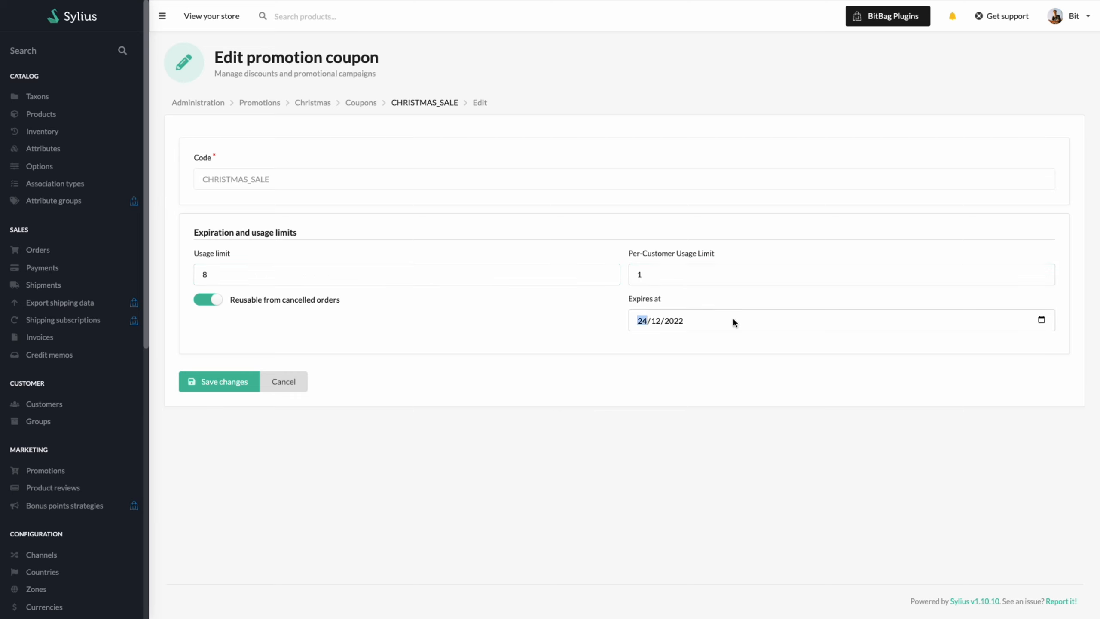
left_click(738, 347)
left_click(209, 300)
left_click(212, 300)
left_click(225, 380)
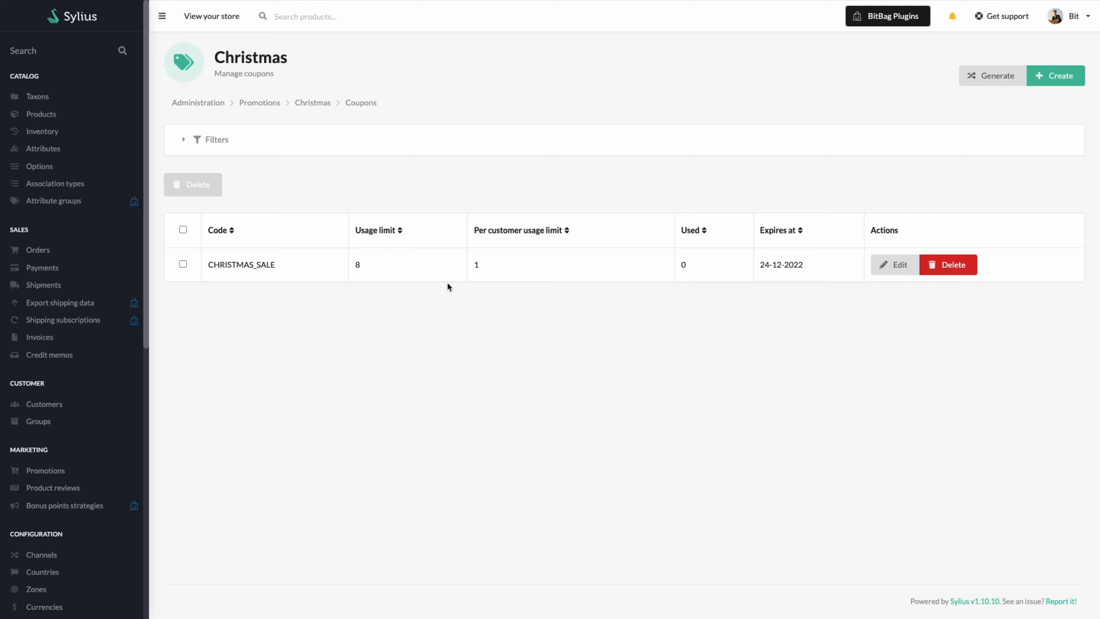
Start a new Christmas promotion coupon with code winter_sale, usage limit 10 and per-customer usage limit 1
left_click(1055, 78)
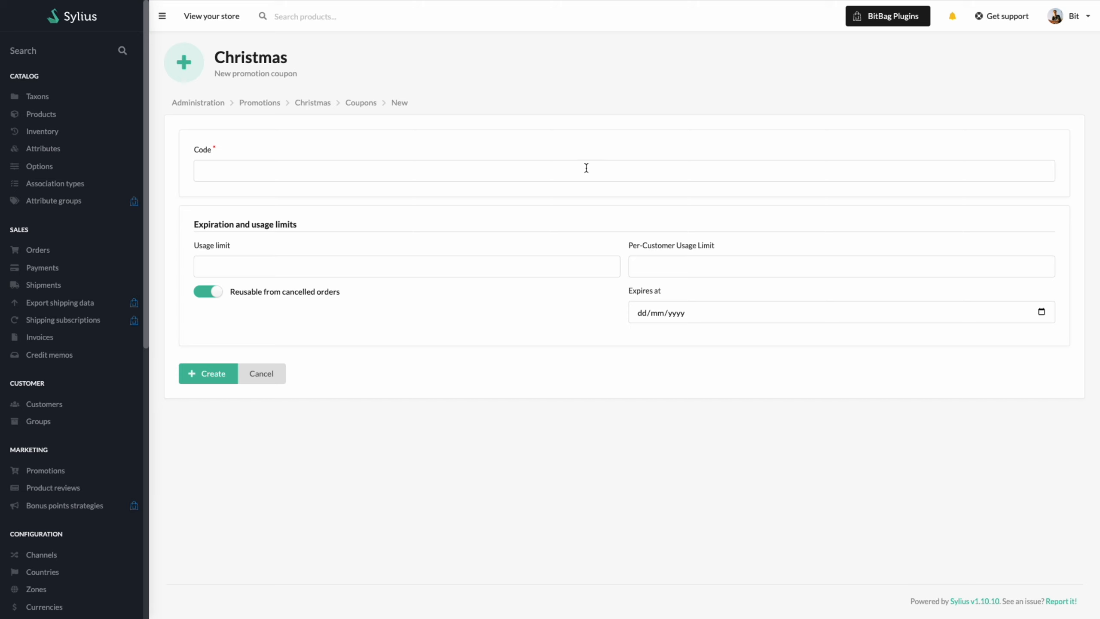
left_click(548, 172)
type("winter_sale")
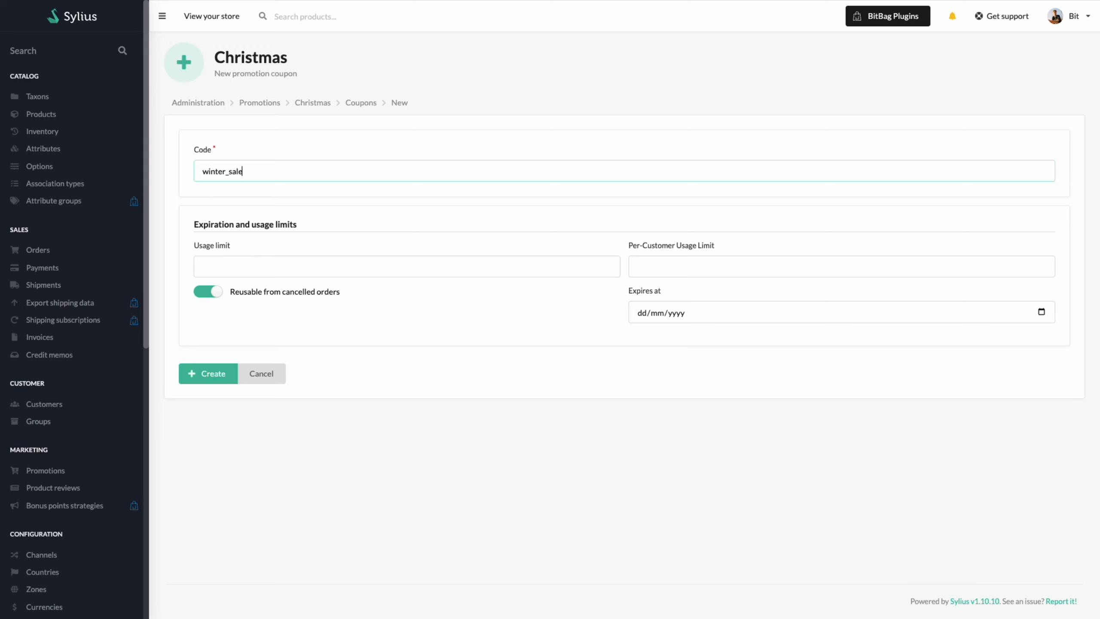
left_click(403, 271)
type("0")
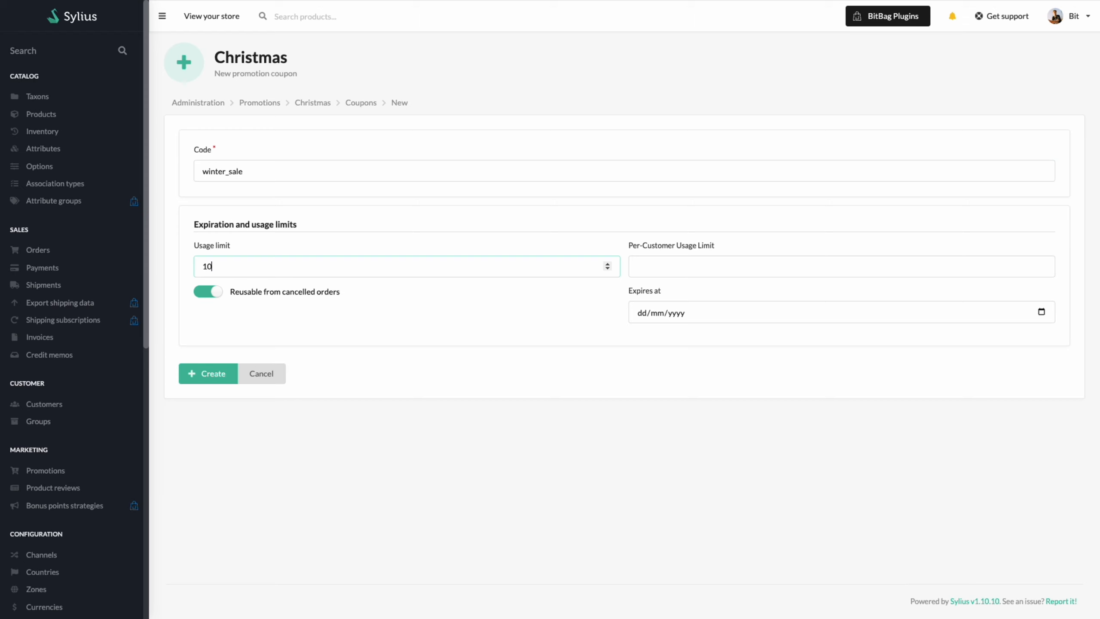
left_click(695, 266)
type("1")
Set the winter_sale coupon's expiry date to 28/01/2023 and create the coupon
left_click(1039, 313)
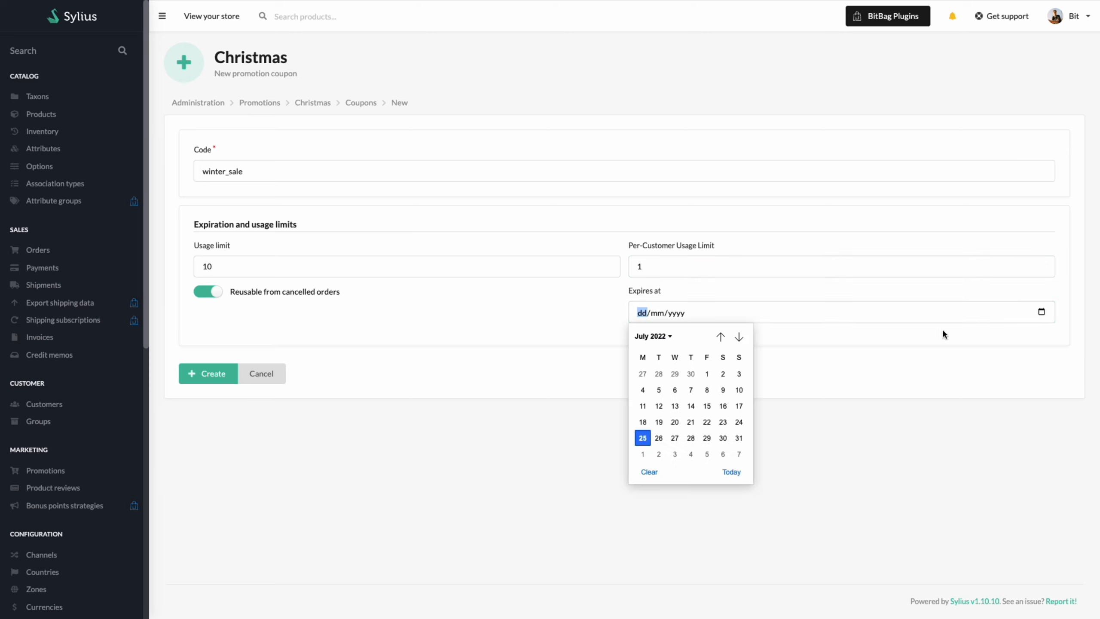
left_click(738, 337)
left_click(739, 337)
left_click(739, 337)
left_click(739, 337)
left_click(739, 337)
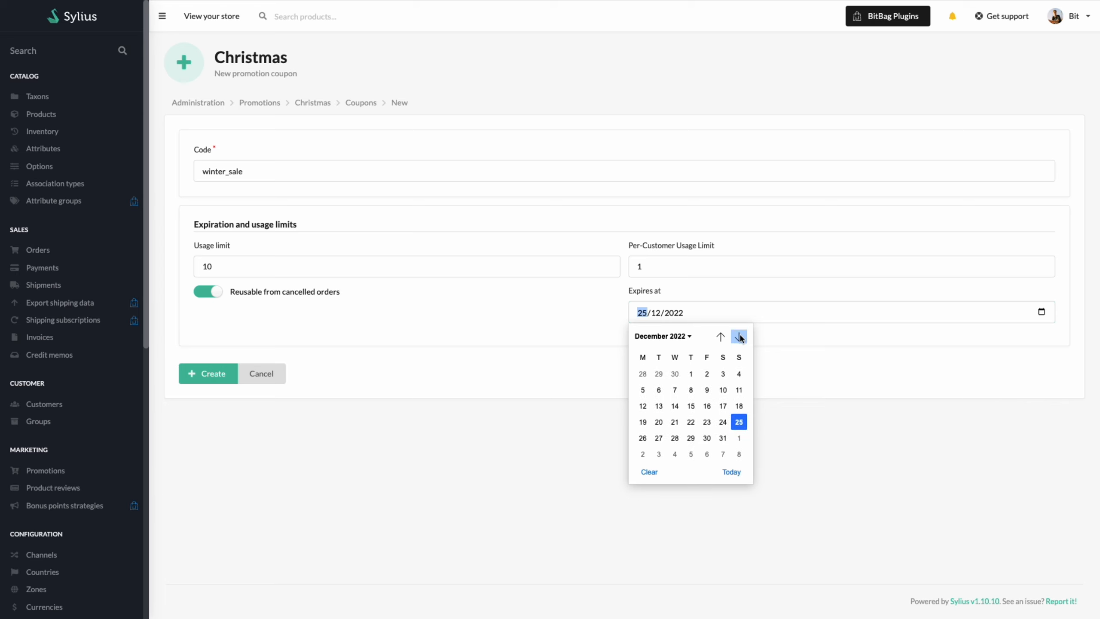
left_click(739, 338)
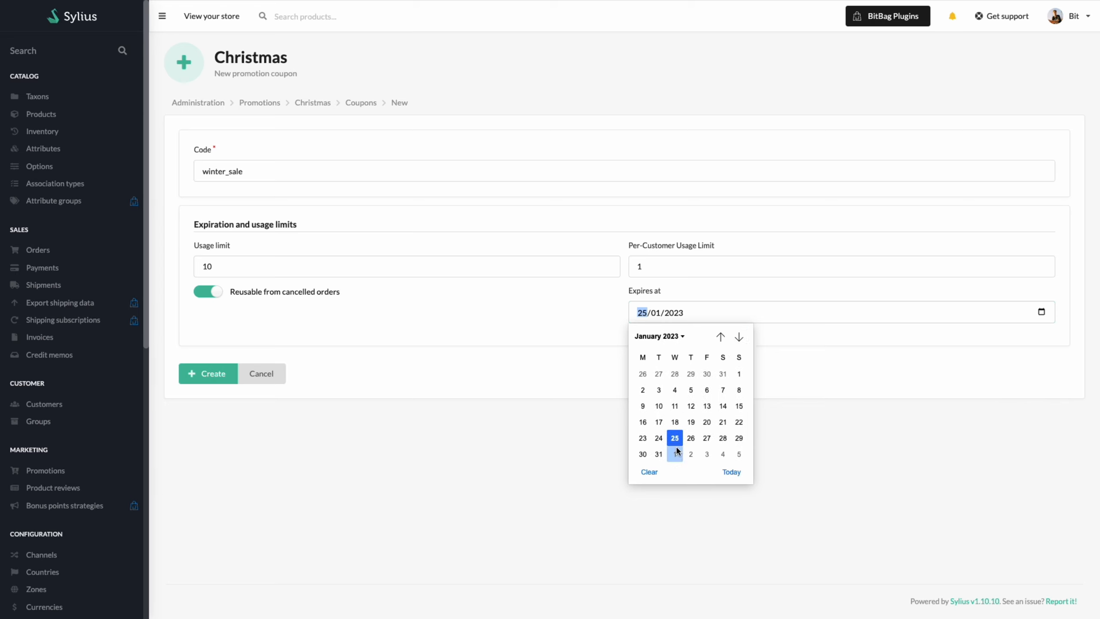
left_click(723, 439)
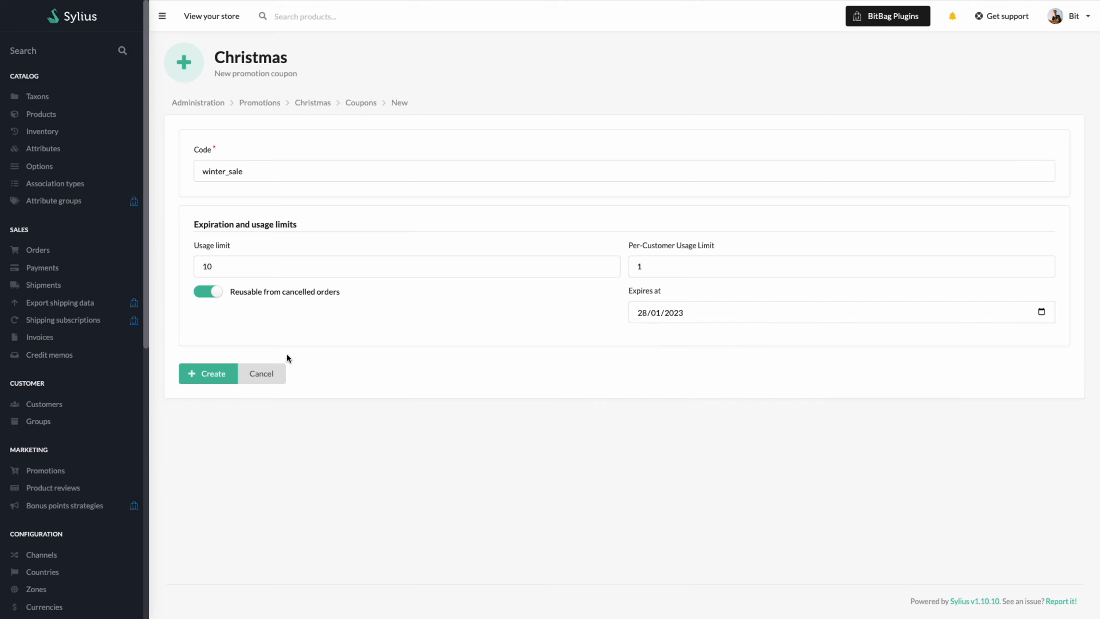
left_click(226, 375)
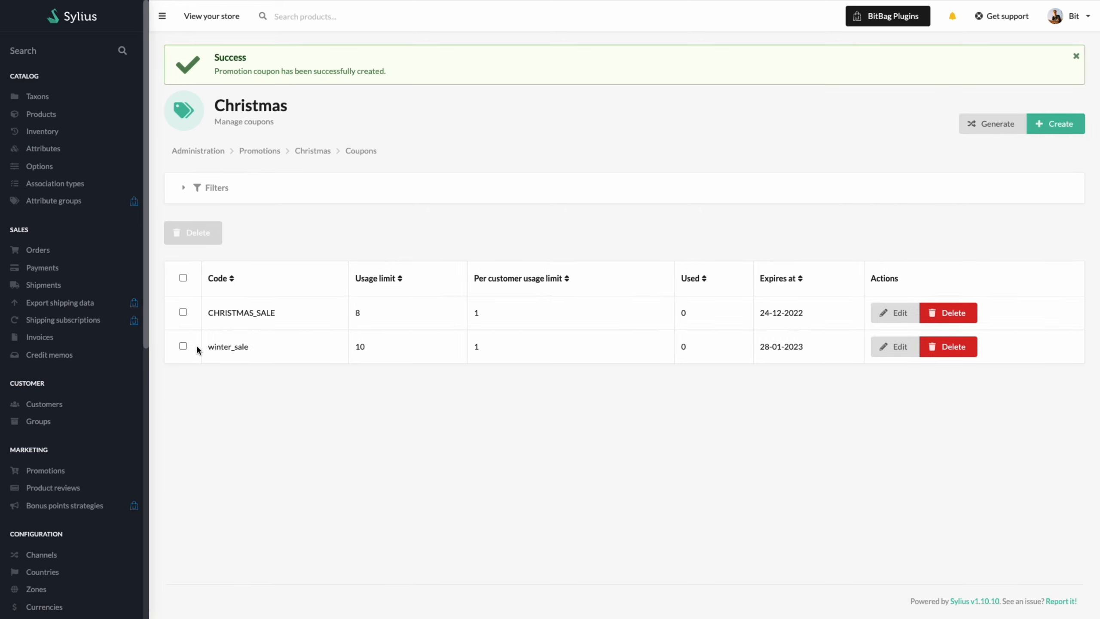
left_click_drag(209, 346, 255, 345)
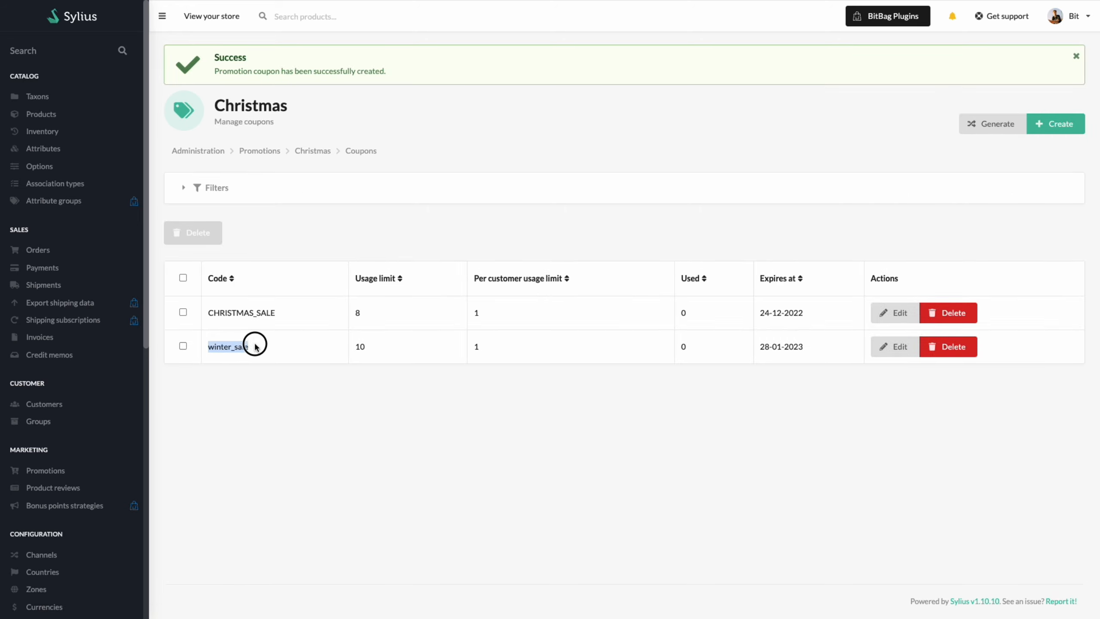
left_click(361, 354)
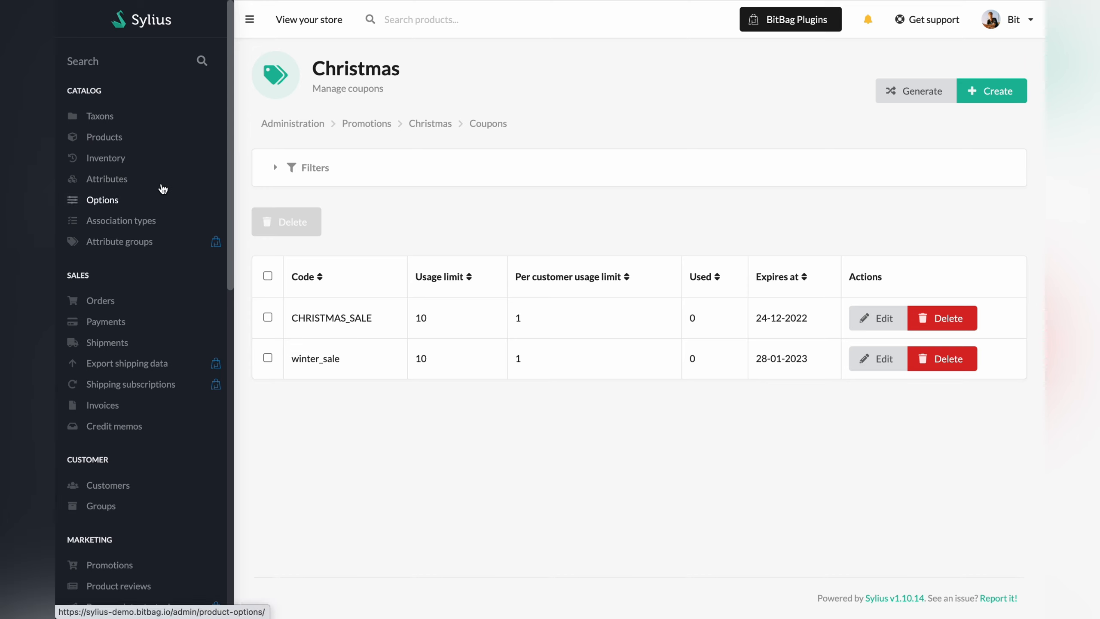
Open the shop page of the product 000F office grey jeans and add a quantity of 2 to the cart
left_click(112, 140)
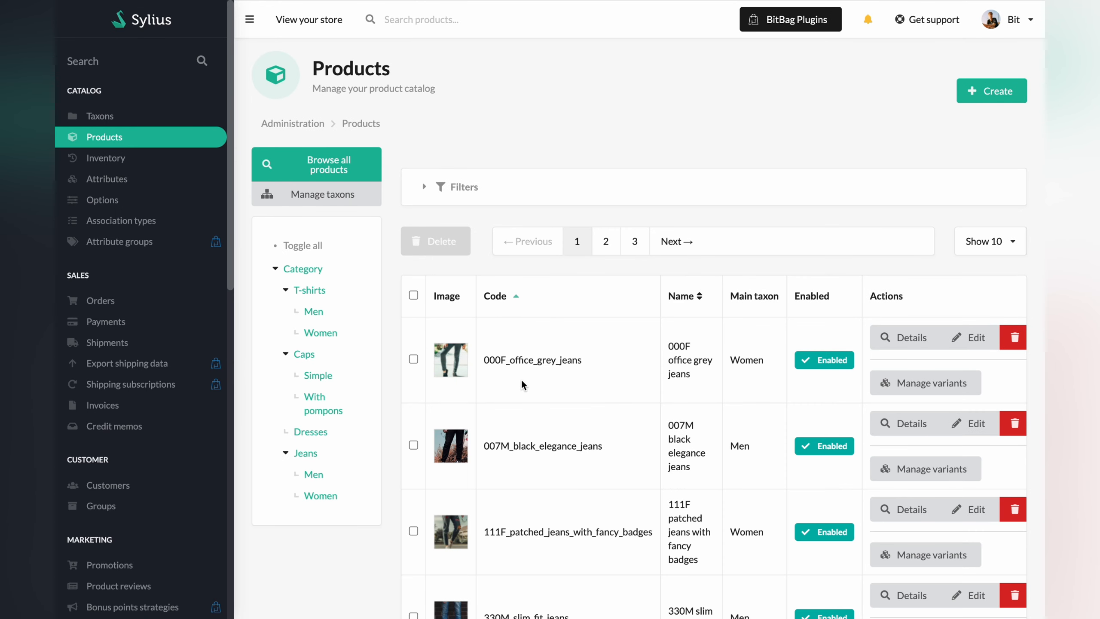
left_click(968, 338)
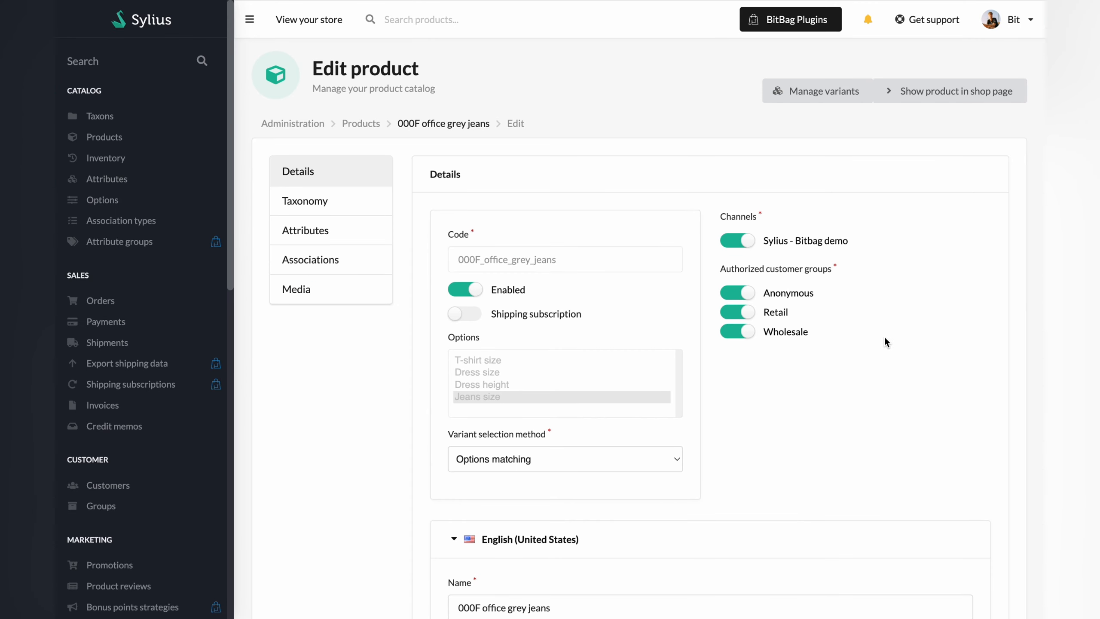
left_click(930, 92)
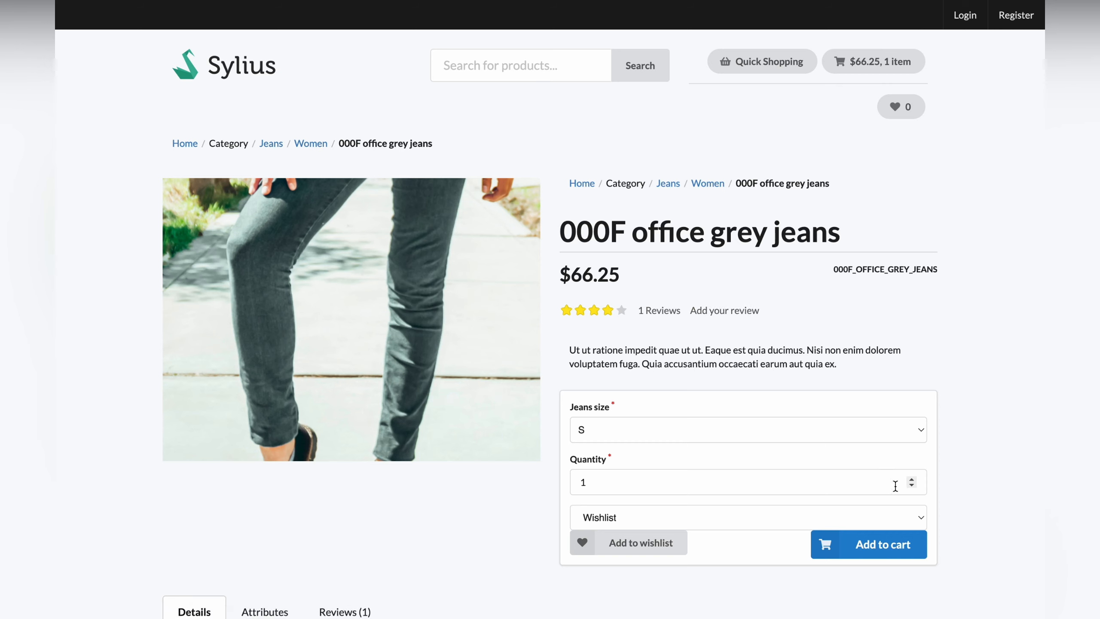
left_click(912, 480)
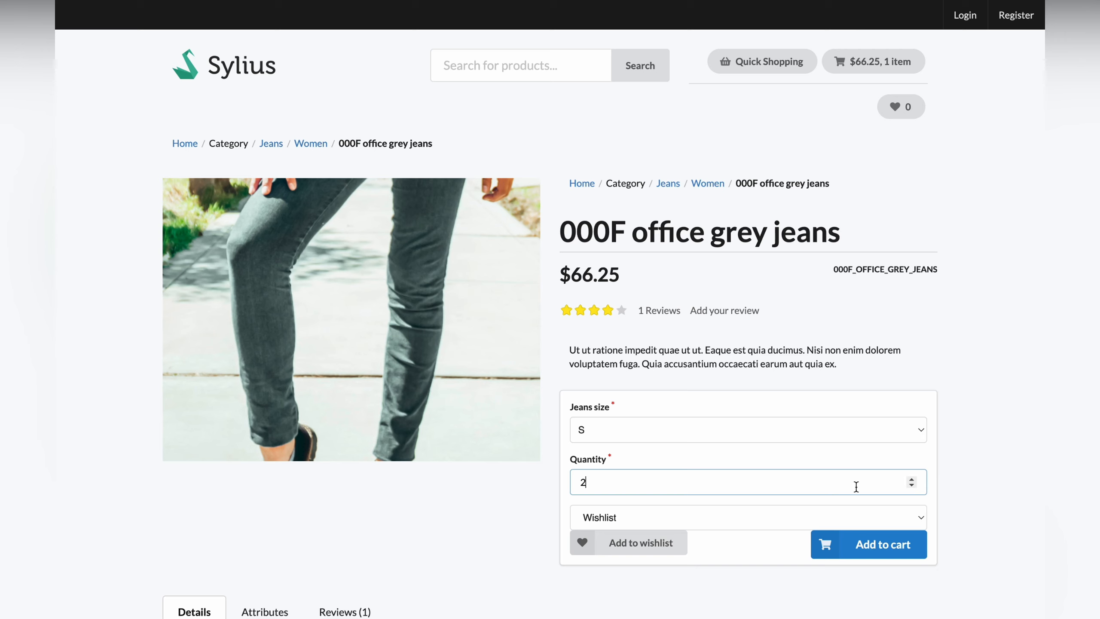
left_click(883, 544)
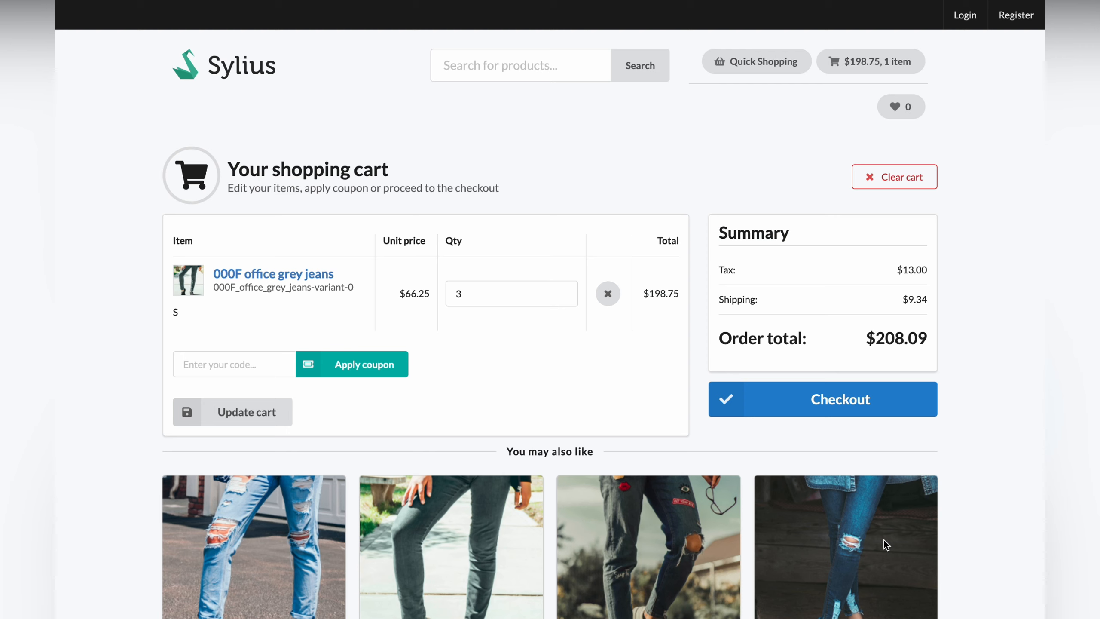
Apply the coupon code winter_sale to the shopping cart and proceed to checkout
left_click(240, 364)
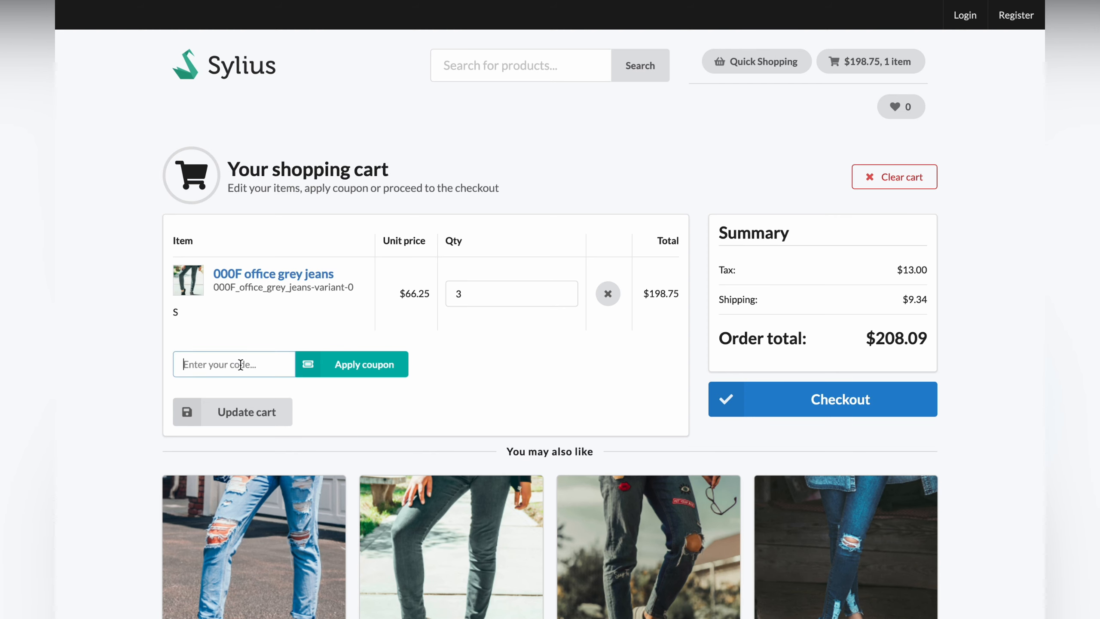
type("winter_sale")
left_click(360, 368)
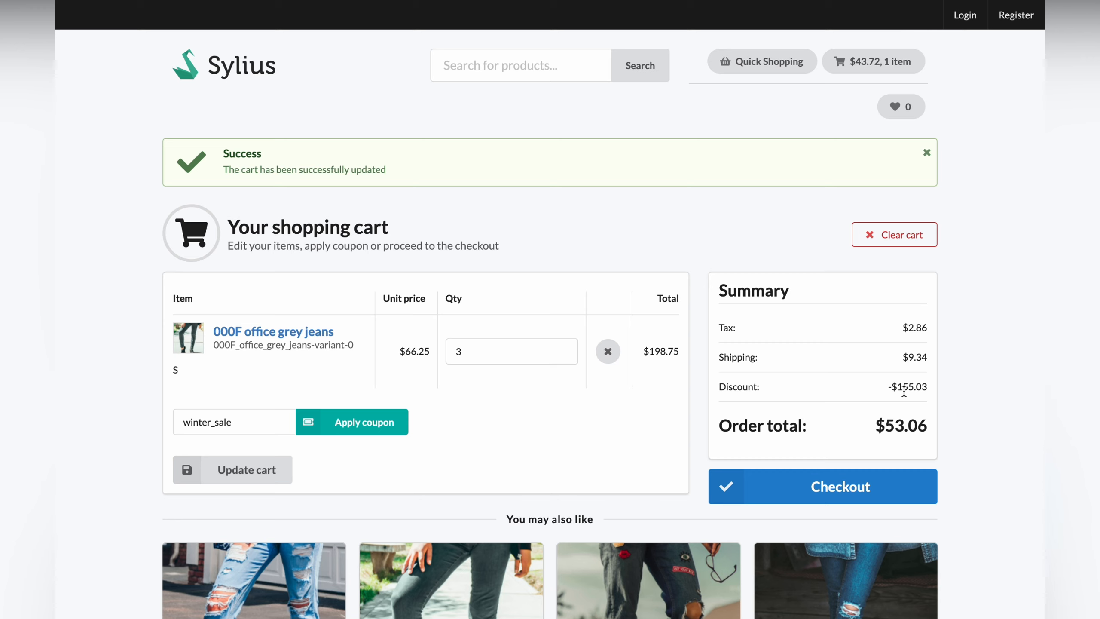
left_click(831, 494)
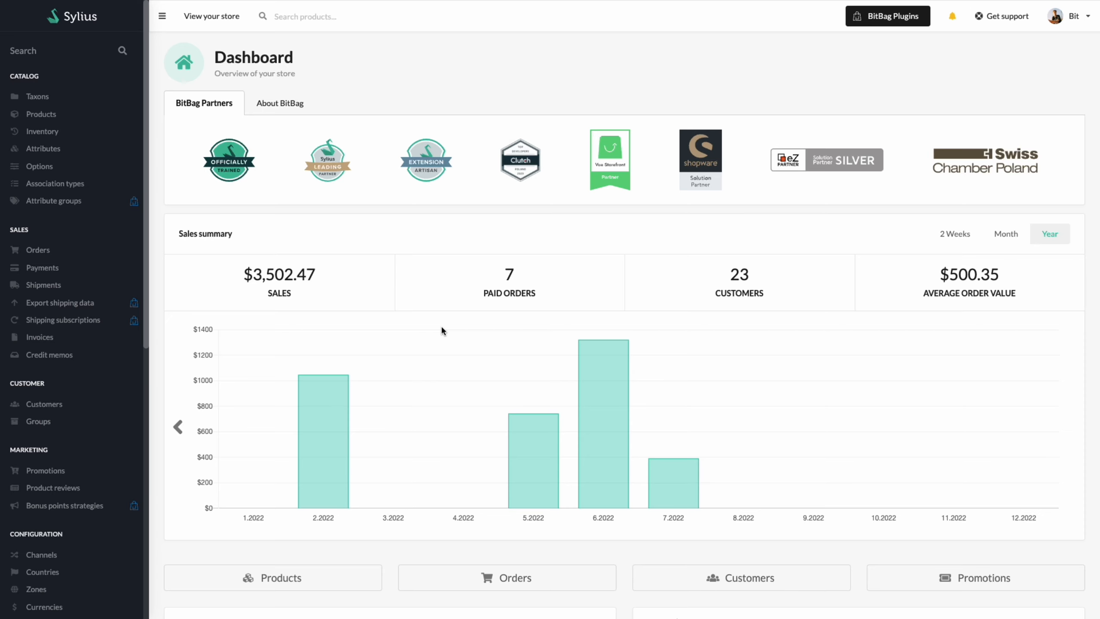
Look through the product reviews in the admin, view the edit form of "numquam illo ut" and return to the list
left_click(46, 489)
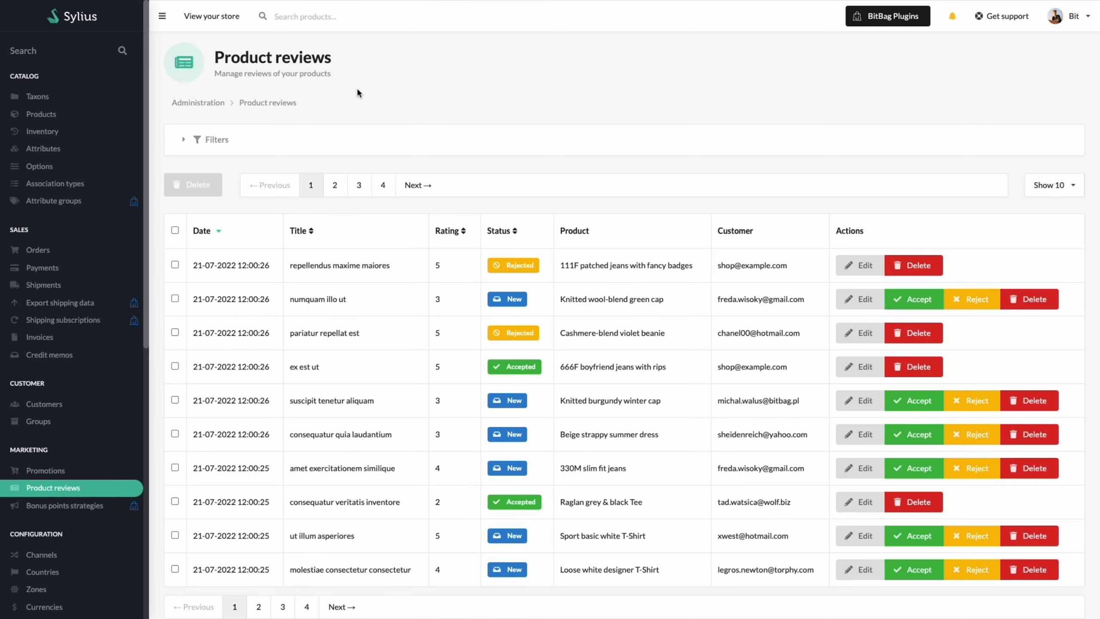
scroll(358, 91, "down", 1)
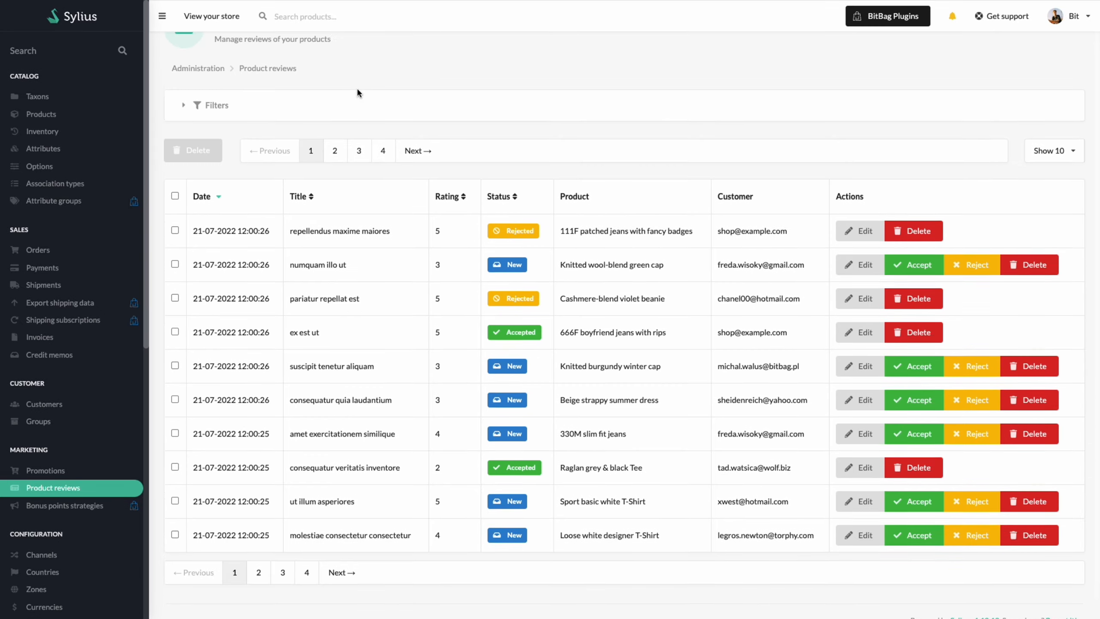
scroll(357, 92, "up", 1)
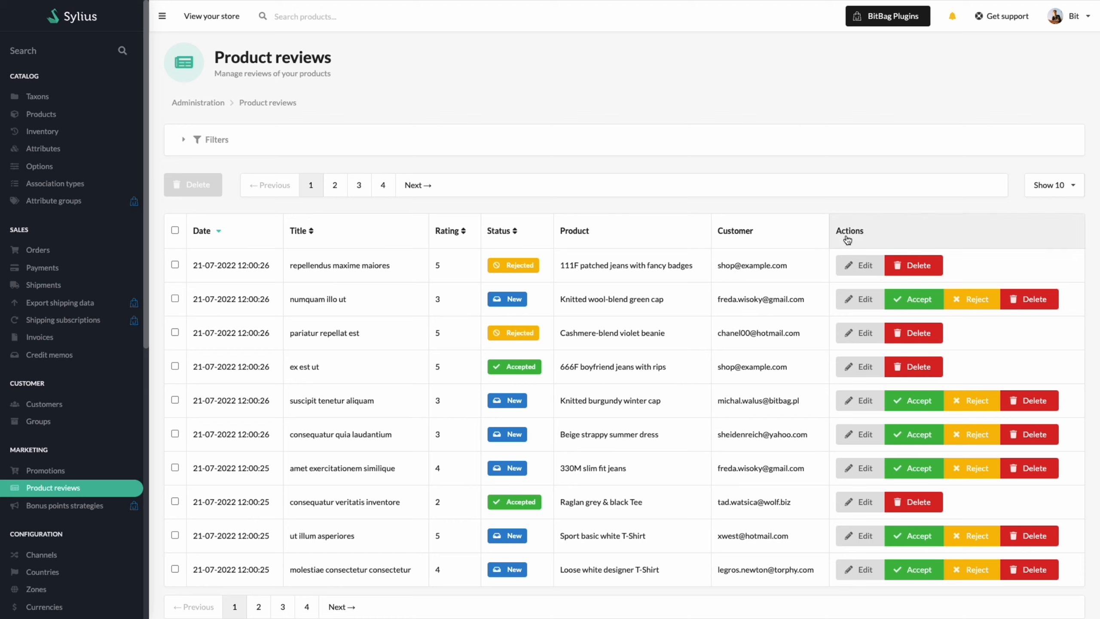
left_click(864, 299)
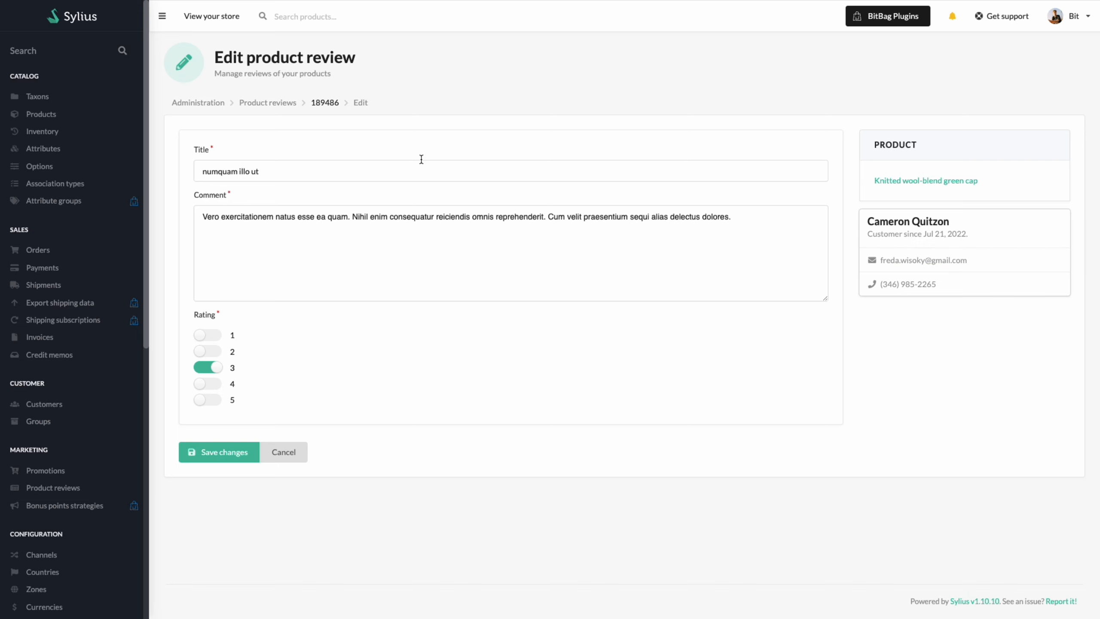
left_click(285, 103)
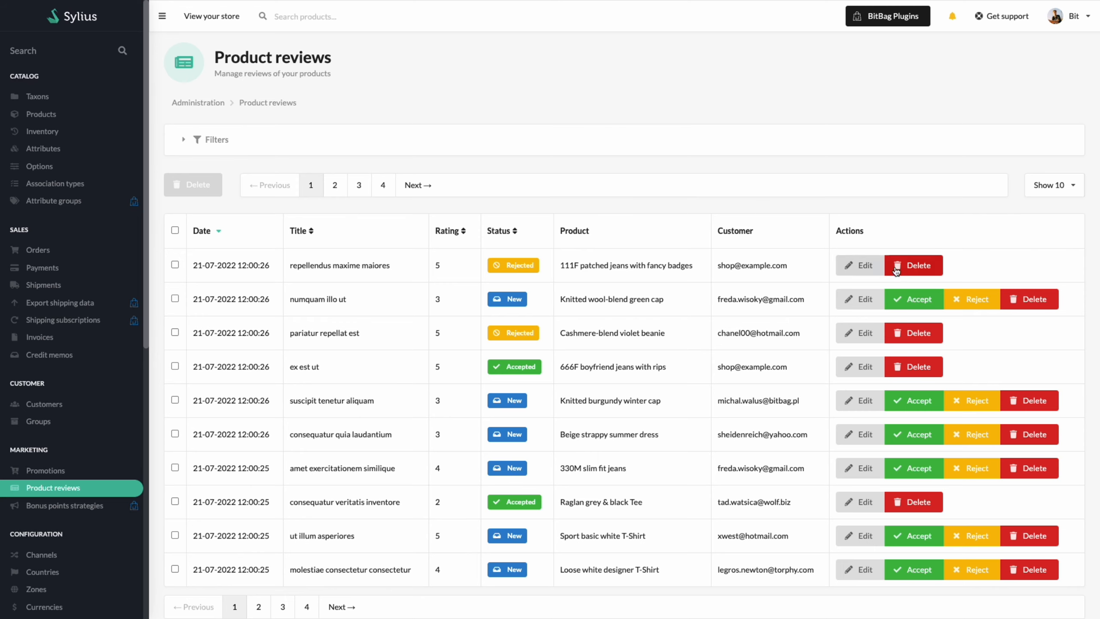
Delete the rejected product review "repellendus maxime maiores"
left_click(913, 269)
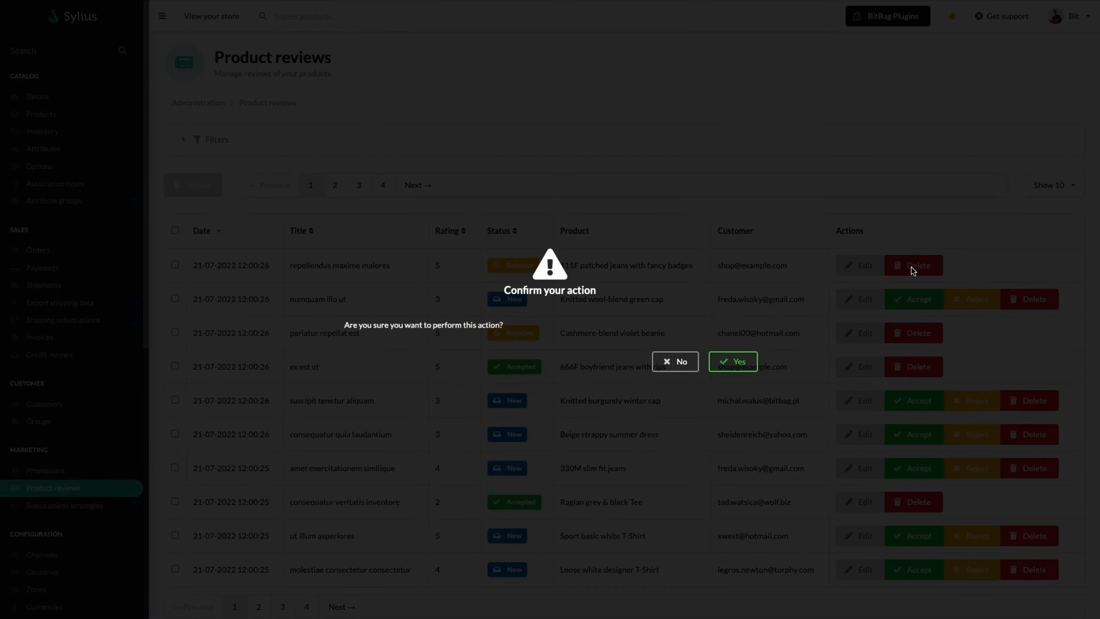
left_click(741, 362)
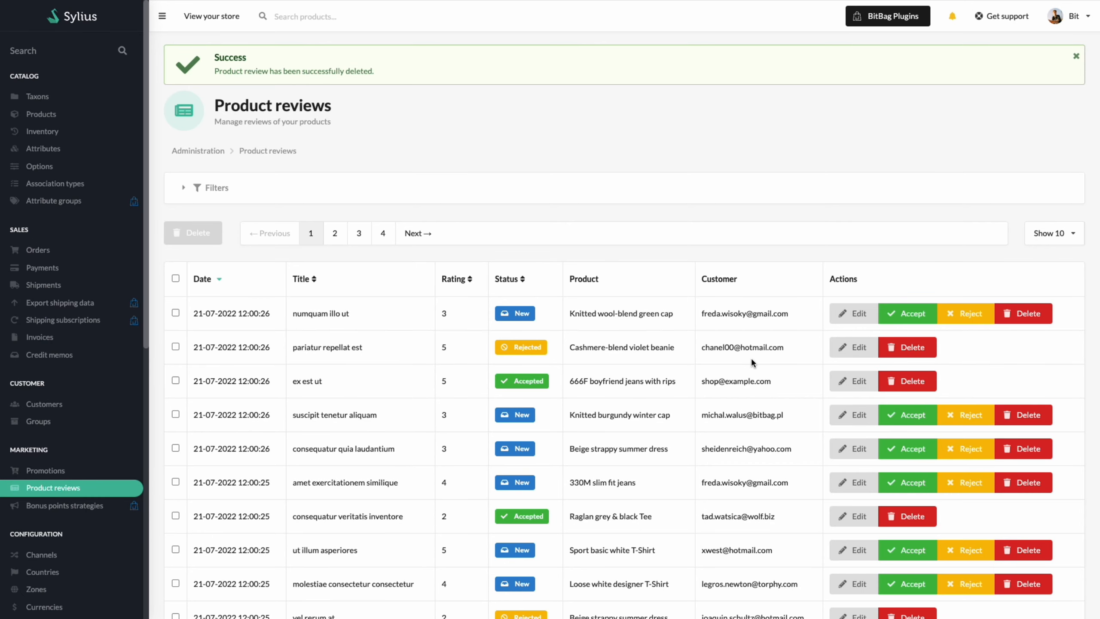
Accept the product review "numquam illo ut" and reject the review "suscipit tenetur aliquam"
left_click(911, 318)
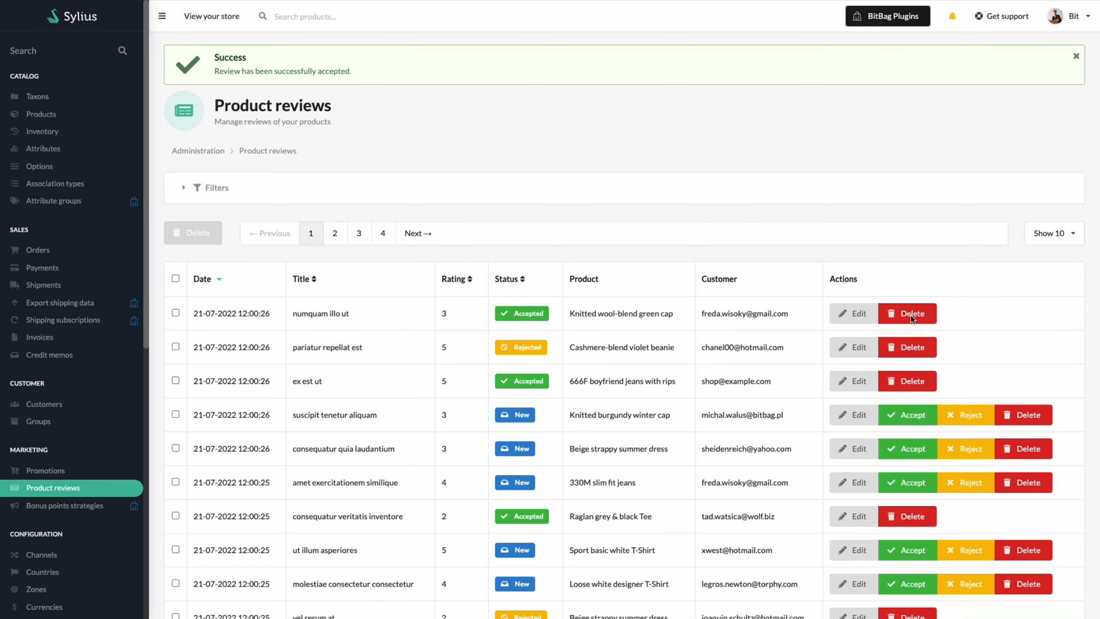
left_click(964, 416)
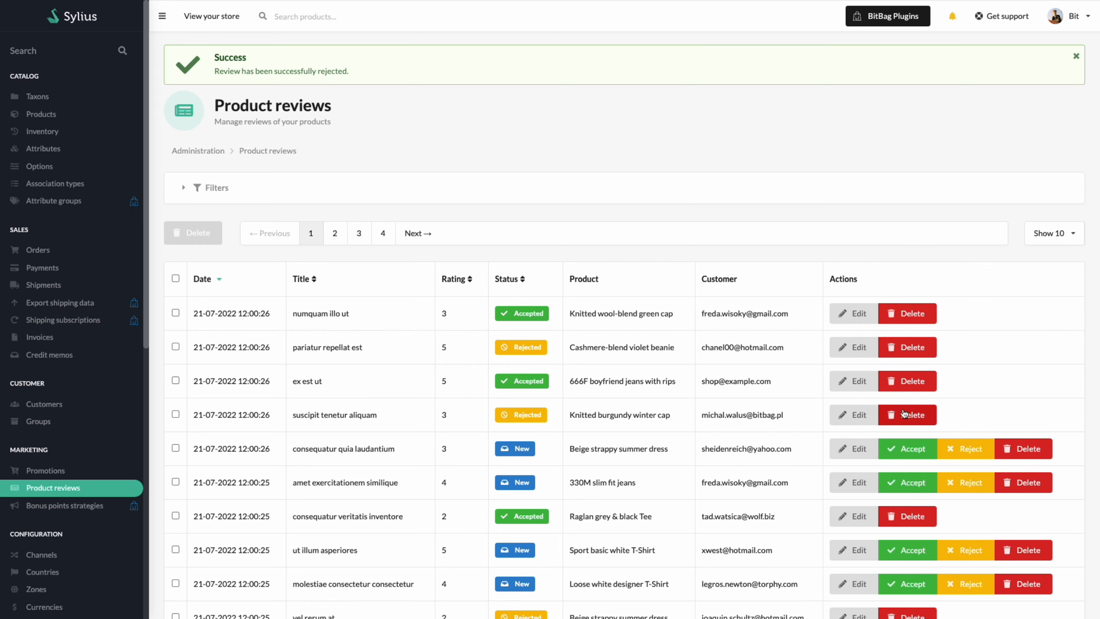
scroll(805, 389, "down", 1)
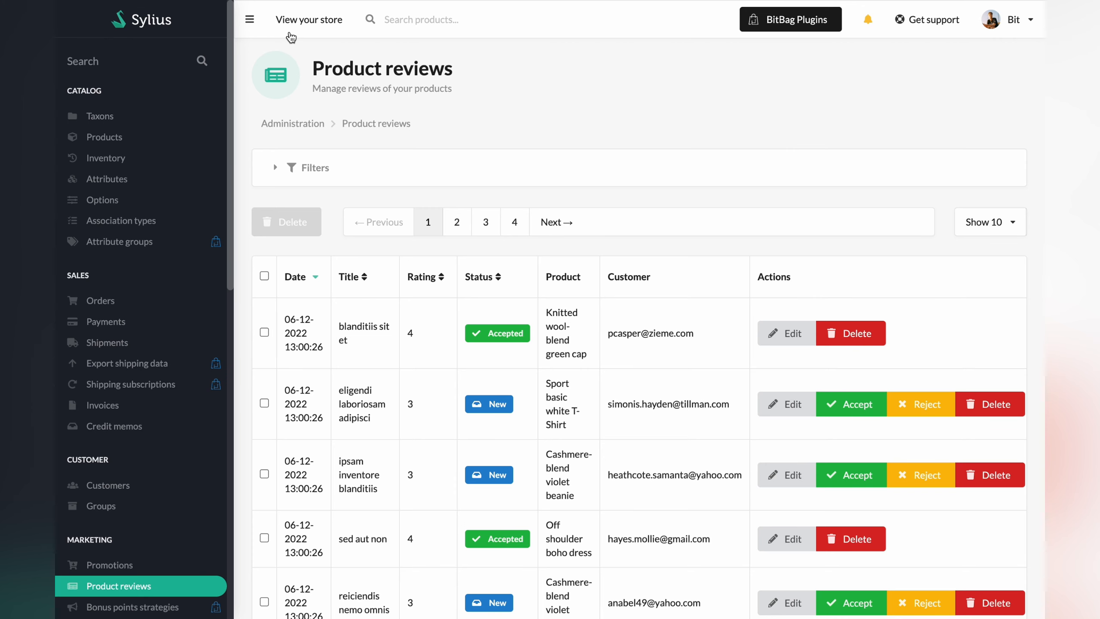
Visit the storefront and start a new review for the product 666F boyfriend jeans with rips
left_click(290, 16)
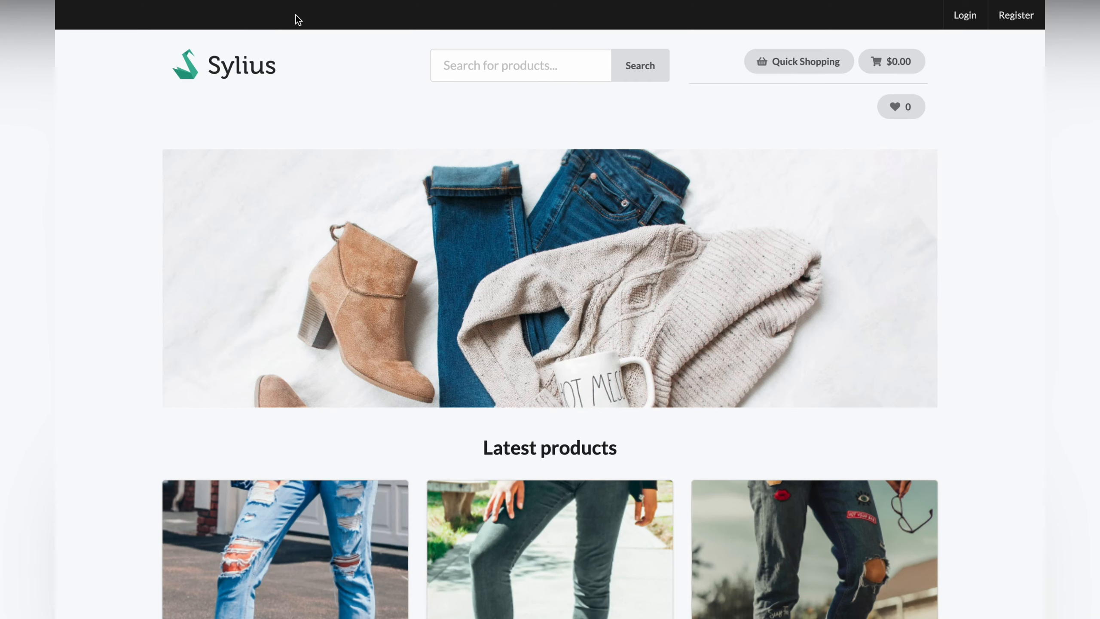
scroll(496, 266, "down", 4)
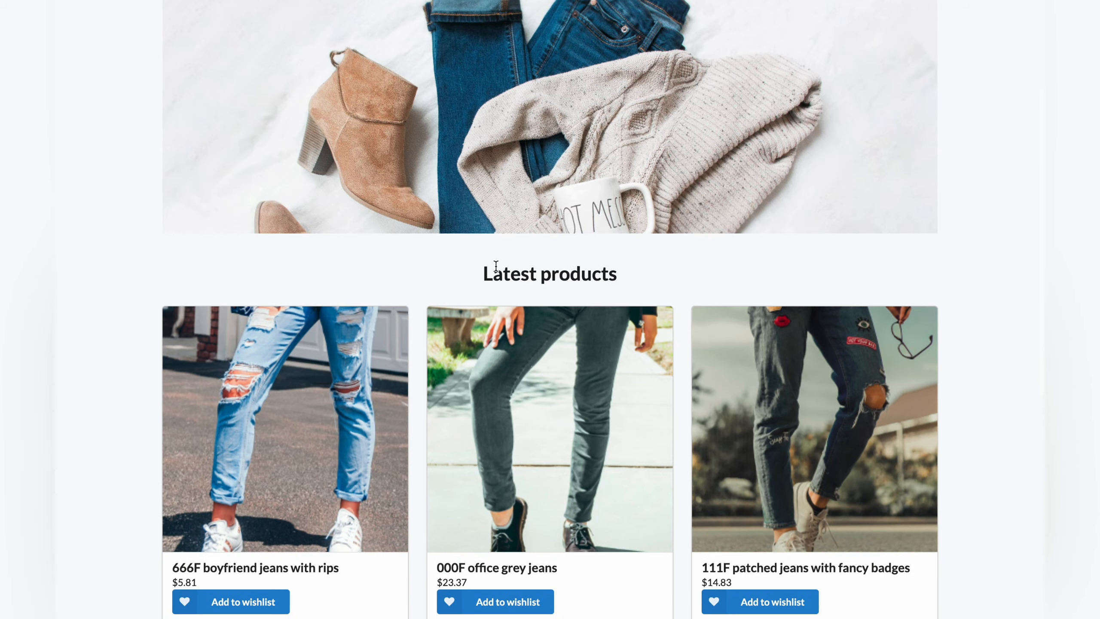
left_click(251, 432)
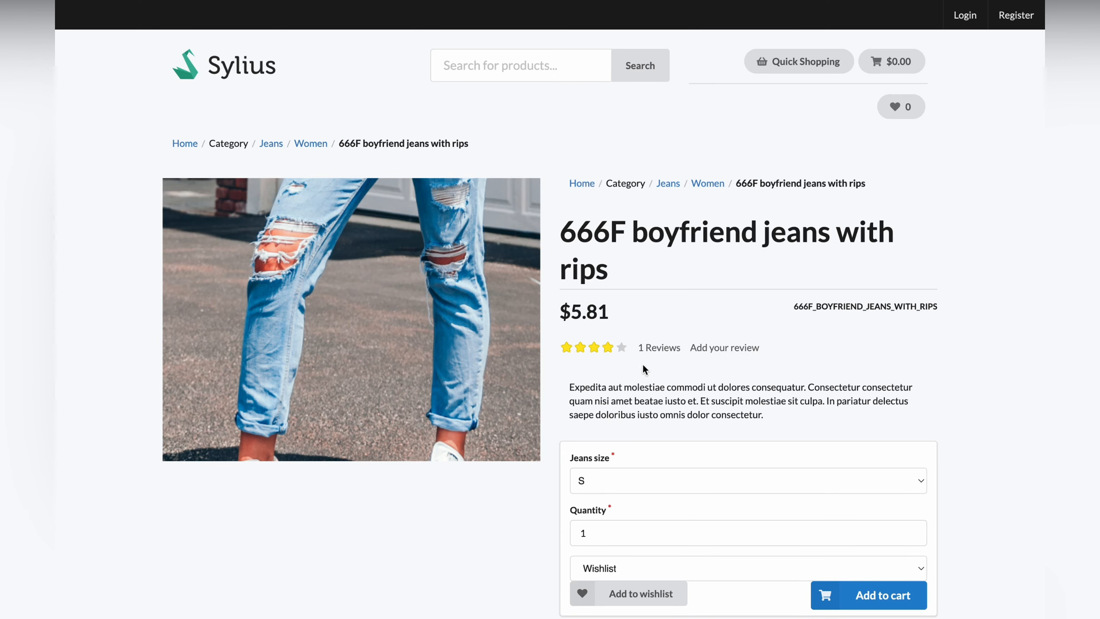
left_click(714, 351)
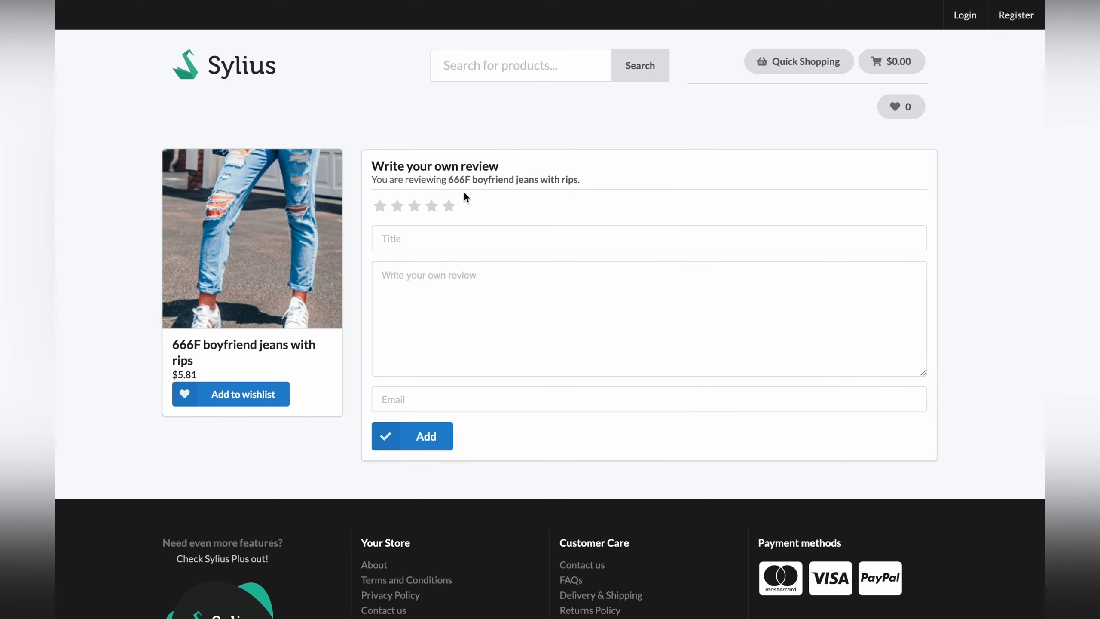
Submit a five-star review titled "Example" with the comment "Great jeans to wear" and the reviewer's e-mail
left_click(449, 207)
left_click(454, 238)
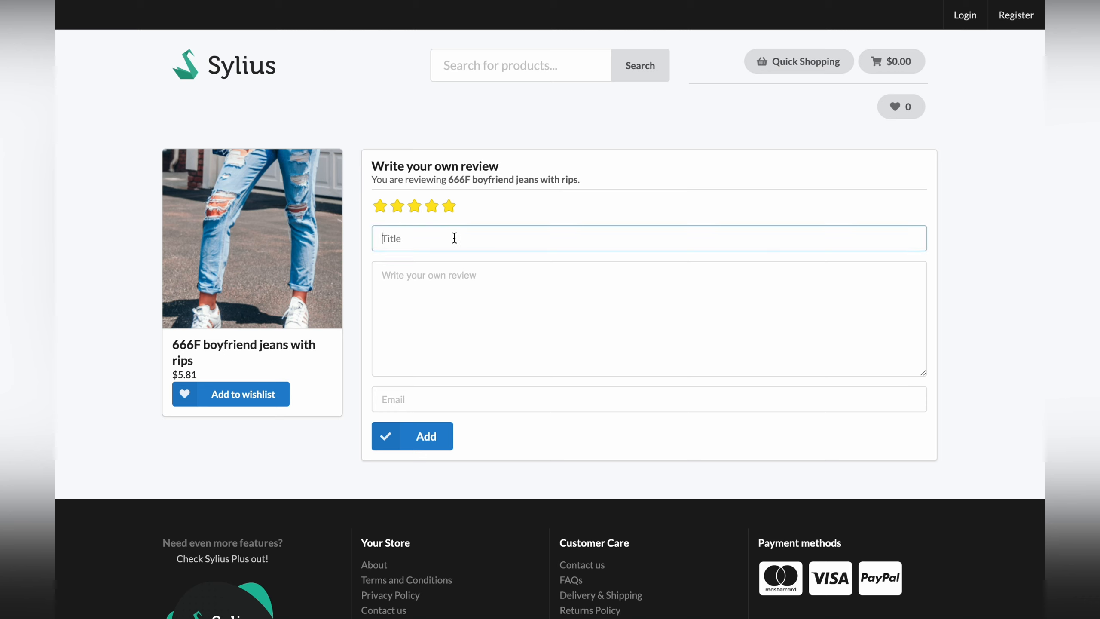
type("Example")
left_click(489, 305)
type("Grea")
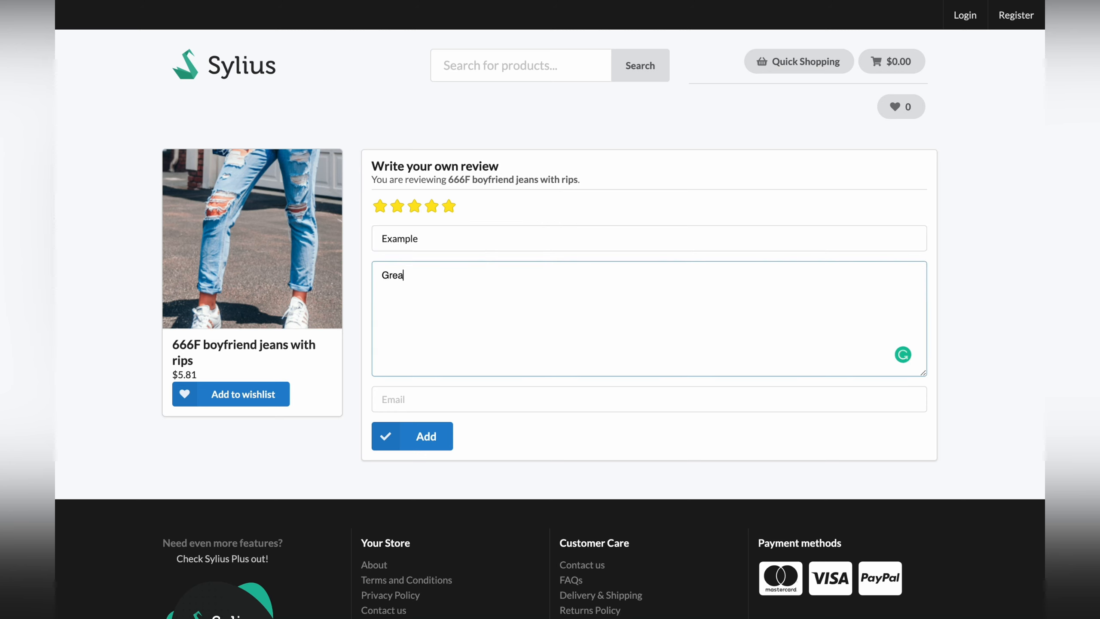
type("t jeans to wear")
left_click(511, 407)
type("examp")
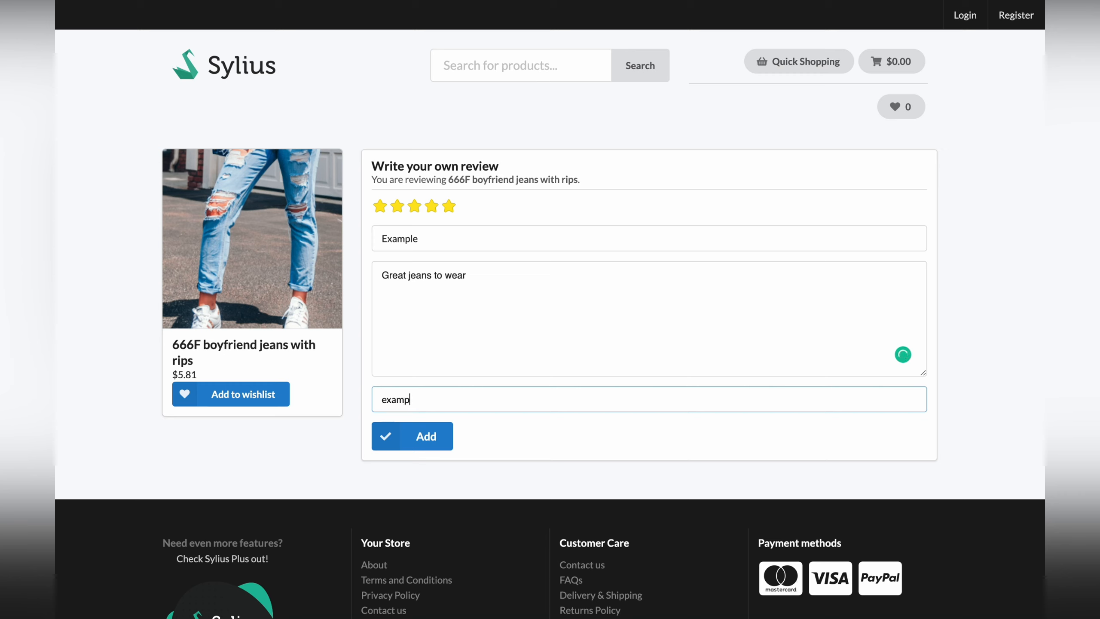
type("le@you.com")
left_click(427, 436)
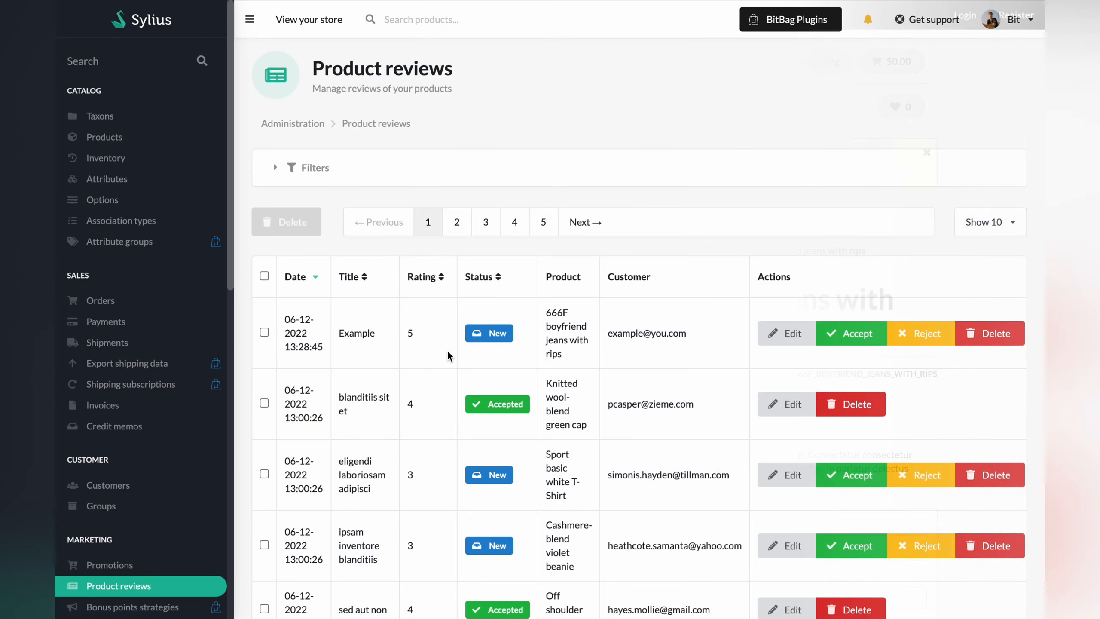
Accept the new "Example" review of 666F boyfriend jeans with rips in the admin's product reviews
scroll(447, 349, "down", 2)
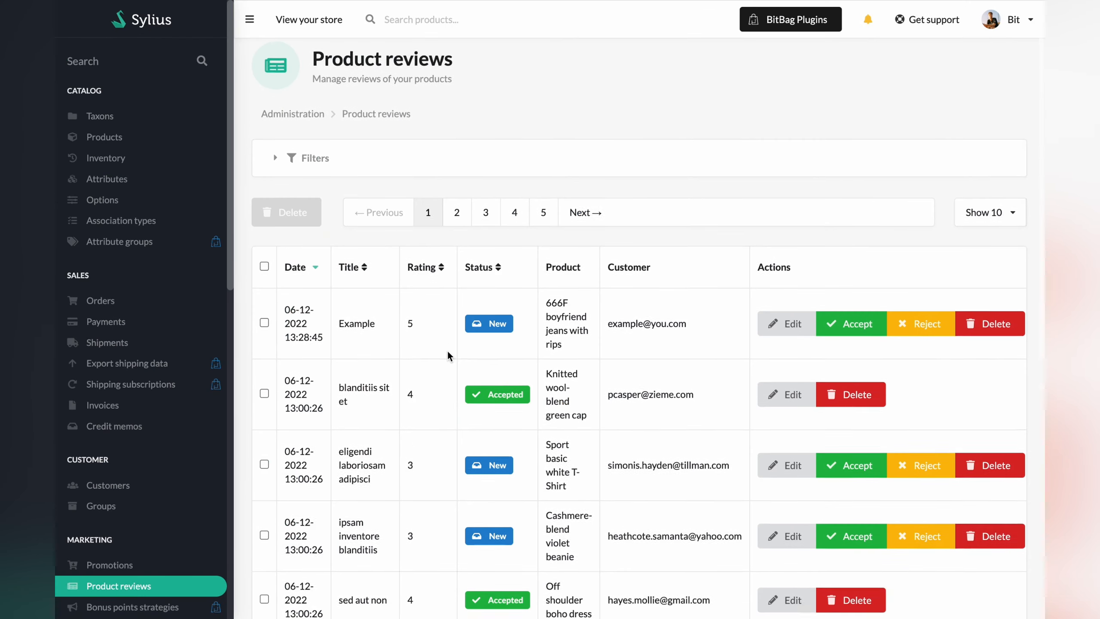
scroll(447, 349, "down", 2)
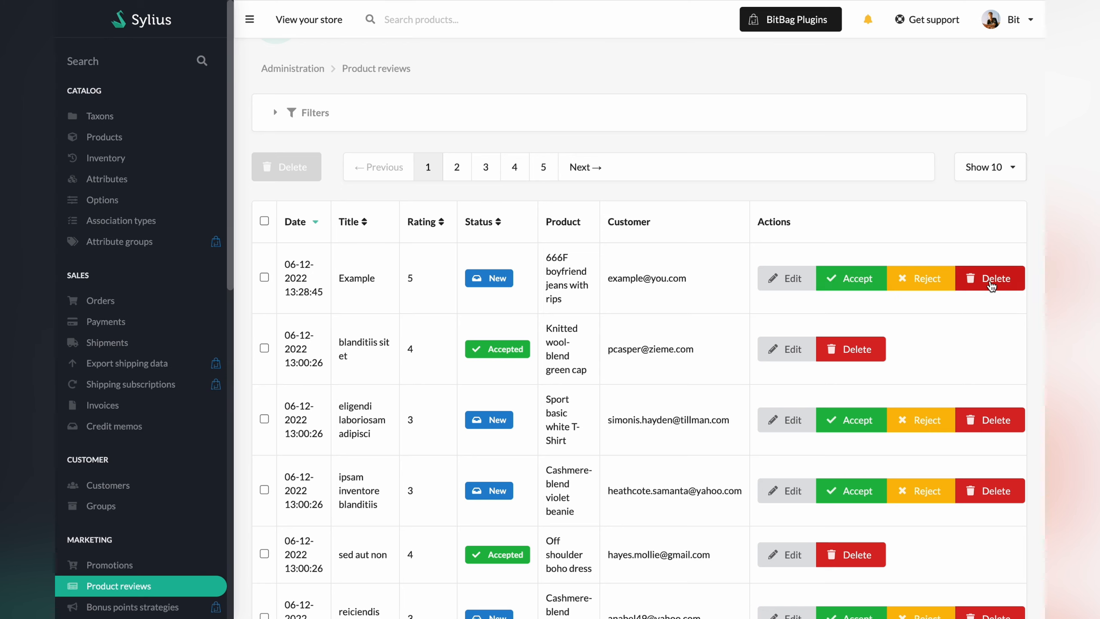
left_click(846, 287)
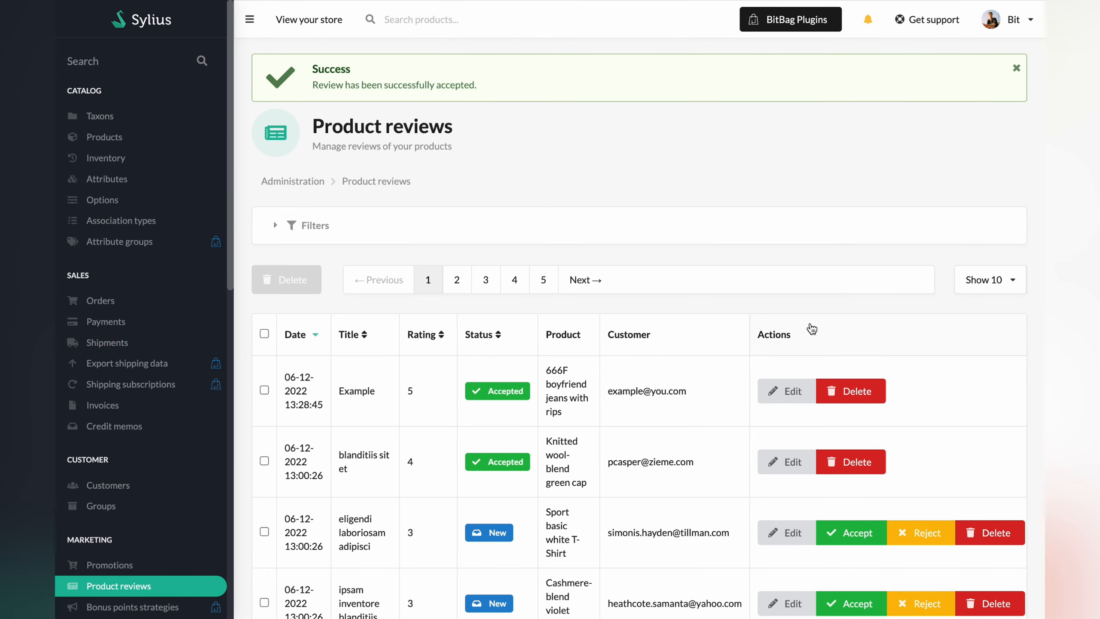
Edit the "Example" review, try other ratings before setting it to 5, and save the changes
left_click(776, 391)
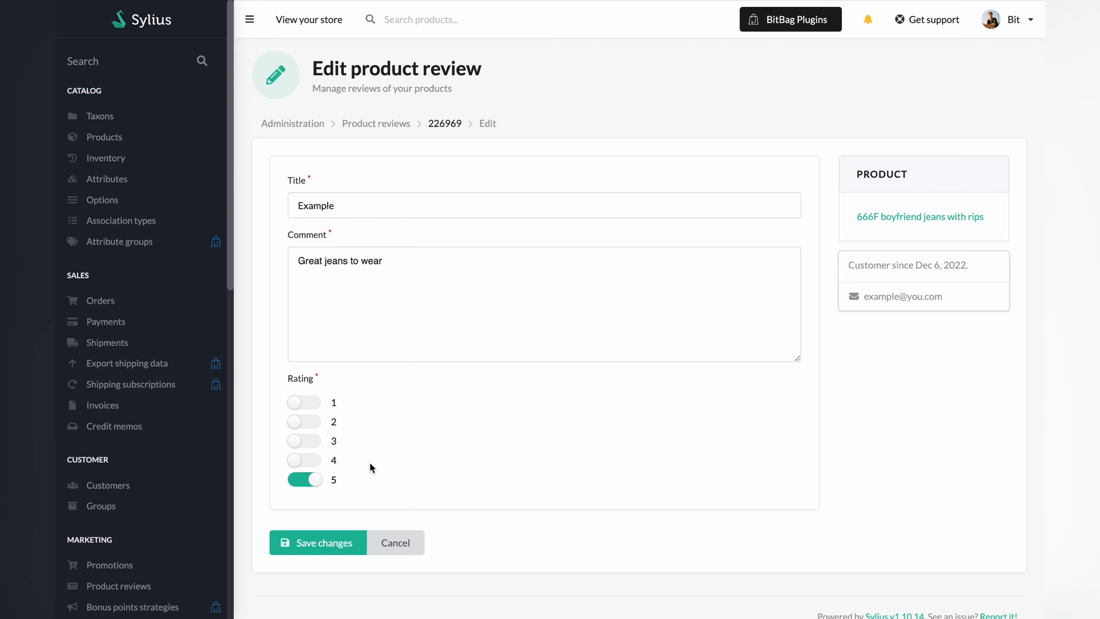
left_click(304, 460)
left_click(300, 442)
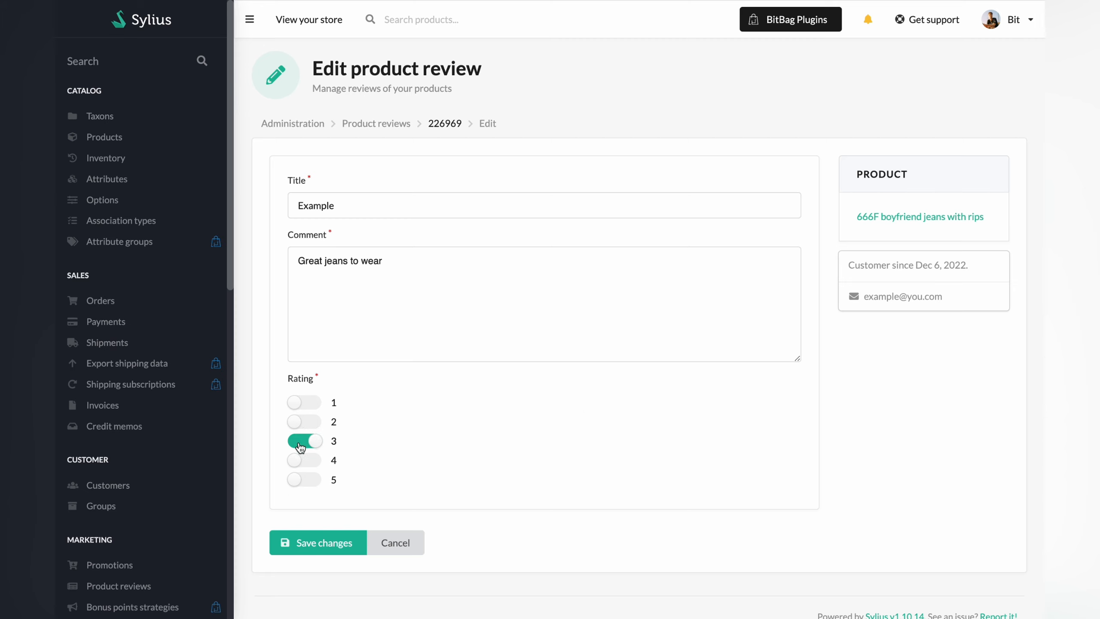
left_click(298, 480)
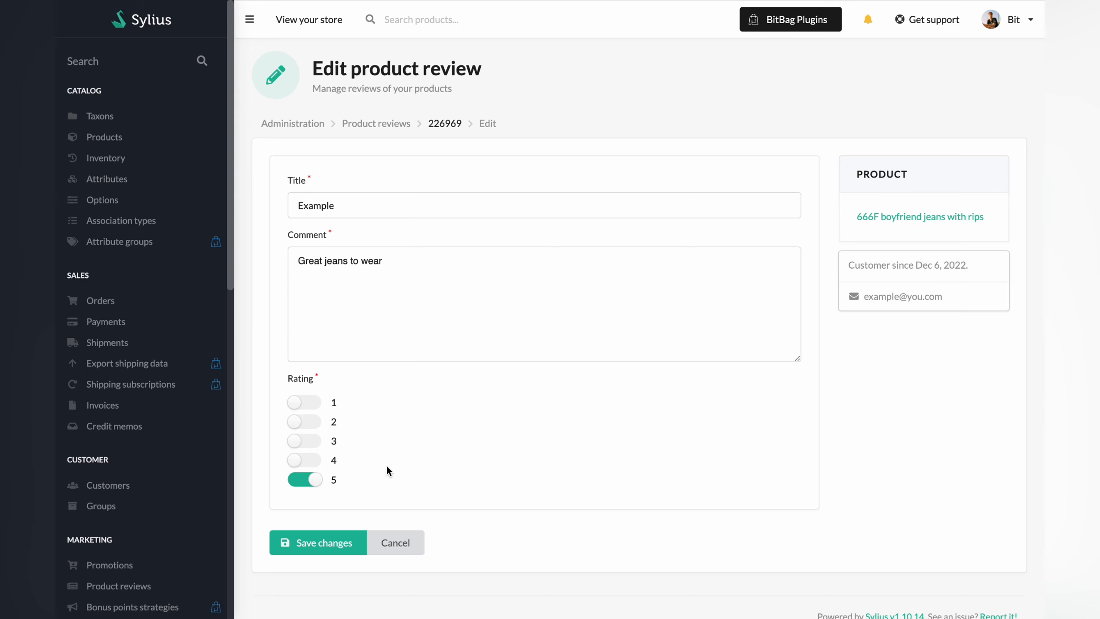
left_click(310, 544)
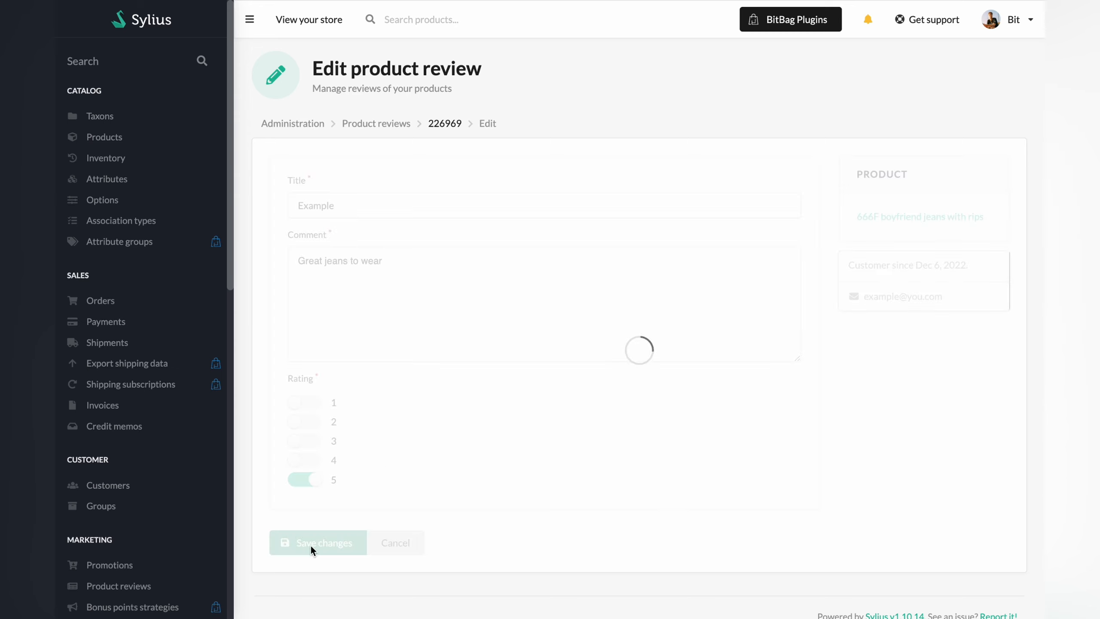